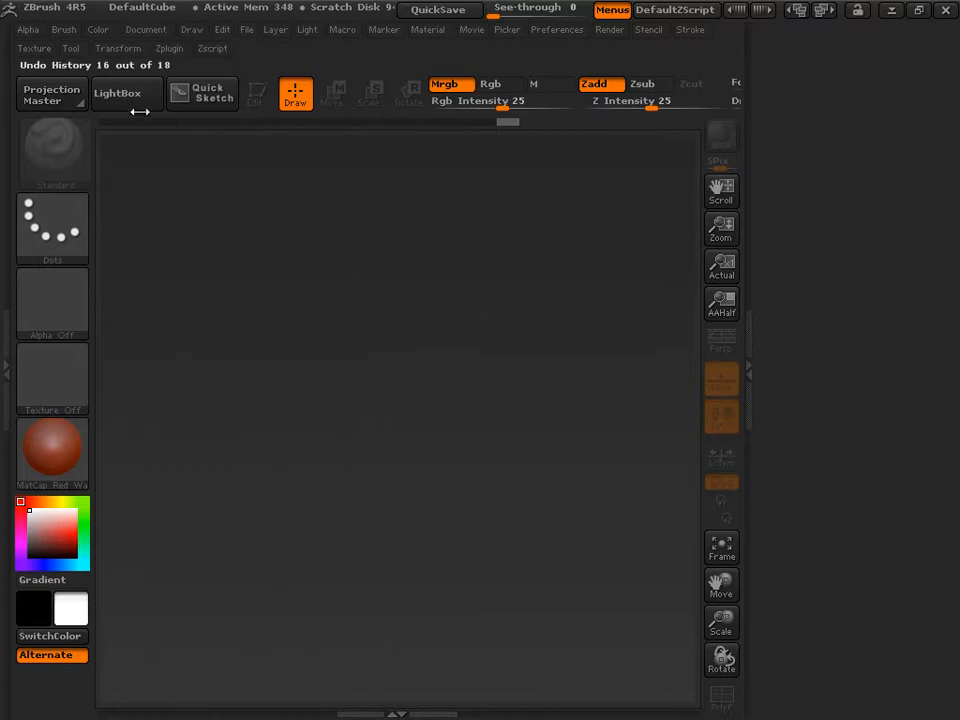
# Load the DefaultCube.ZPR project and display the cube with its polyframe on and perspective off, enlarged in the canvas
pyautogui.click(122, 94)
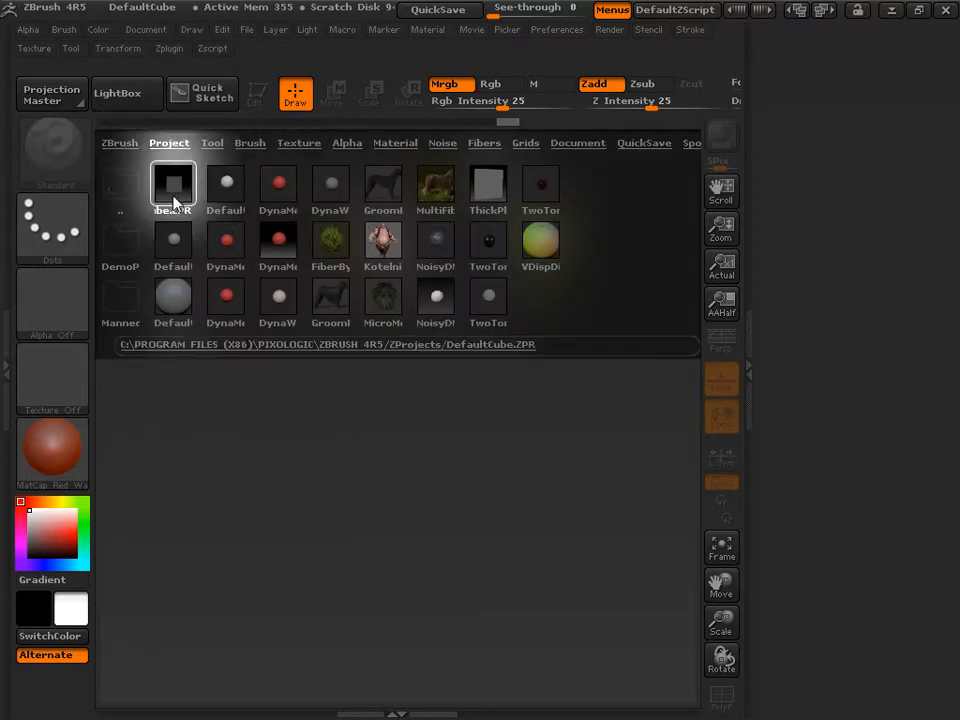
pyautogui.doubleClick(172, 196)
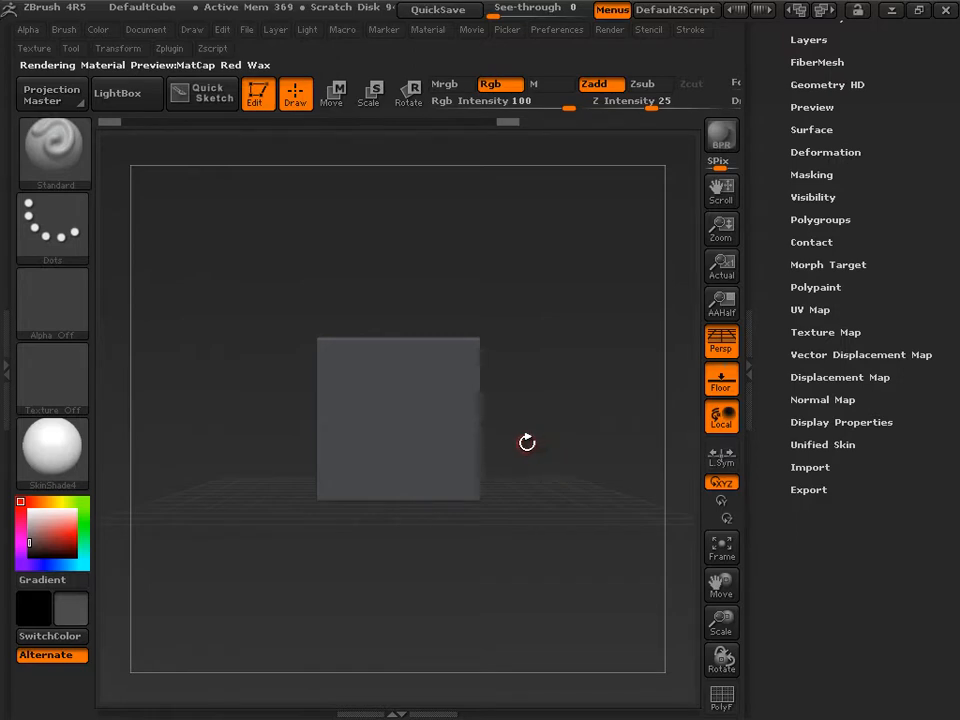
pyautogui.click(724, 700)
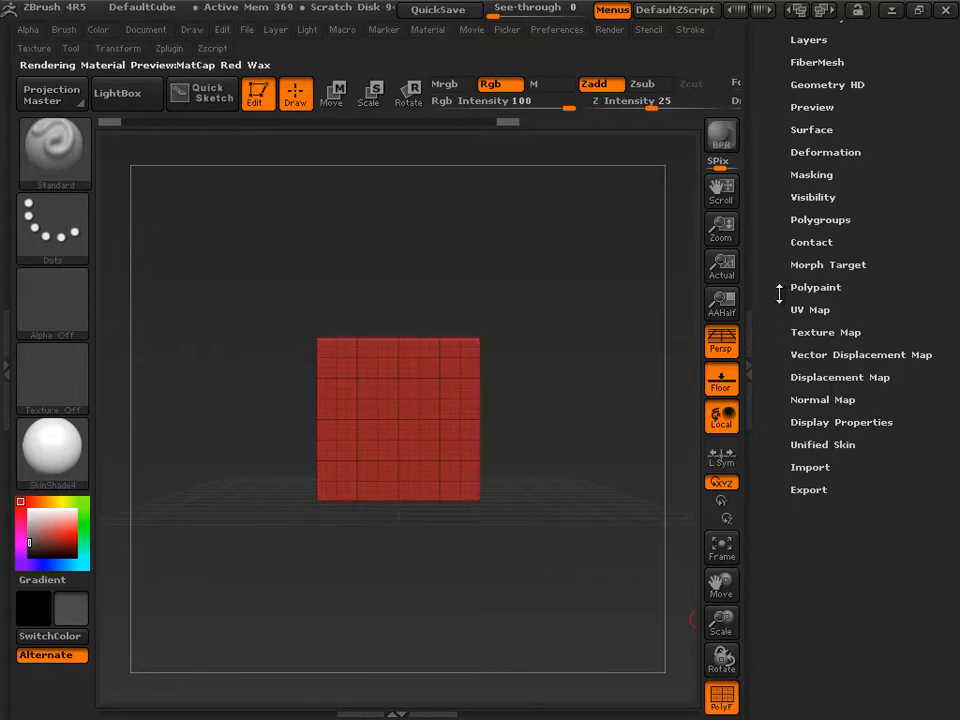
pyautogui.moveTo(779, 293); pyautogui.dragTo(771, 481)
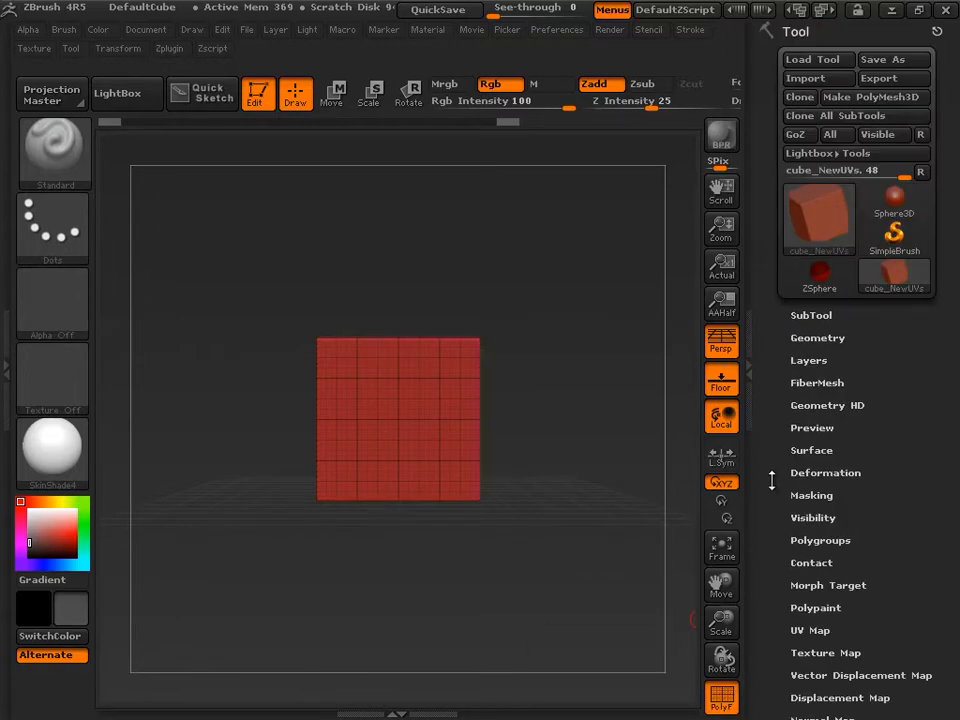
pyautogui.click(732, 346)
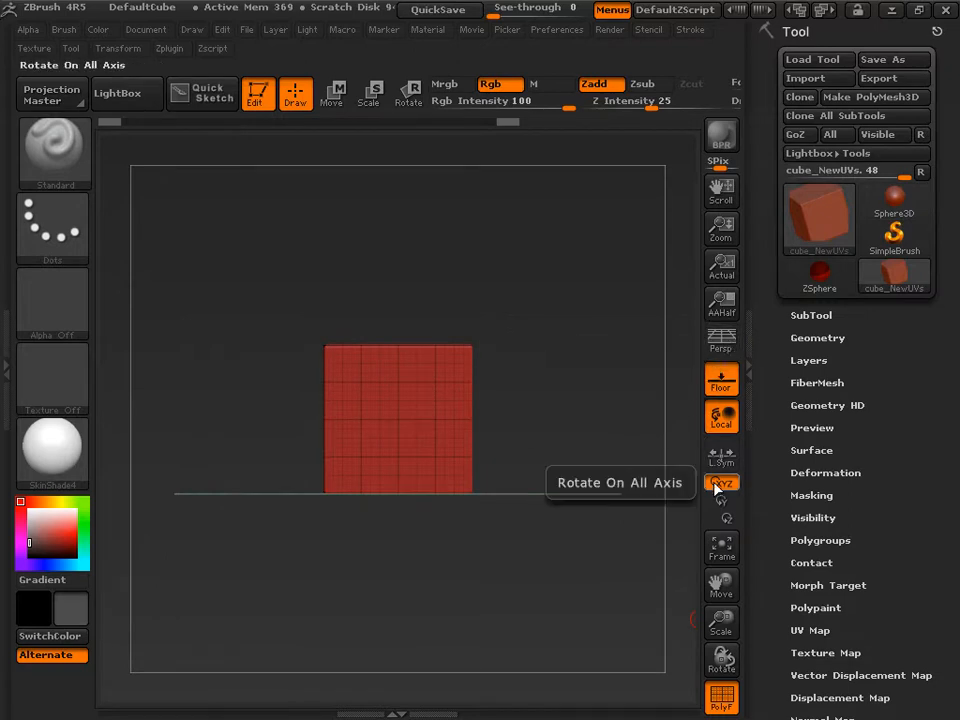
pyautogui.moveTo(719, 586); pyautogui.dragTo(722, 668)
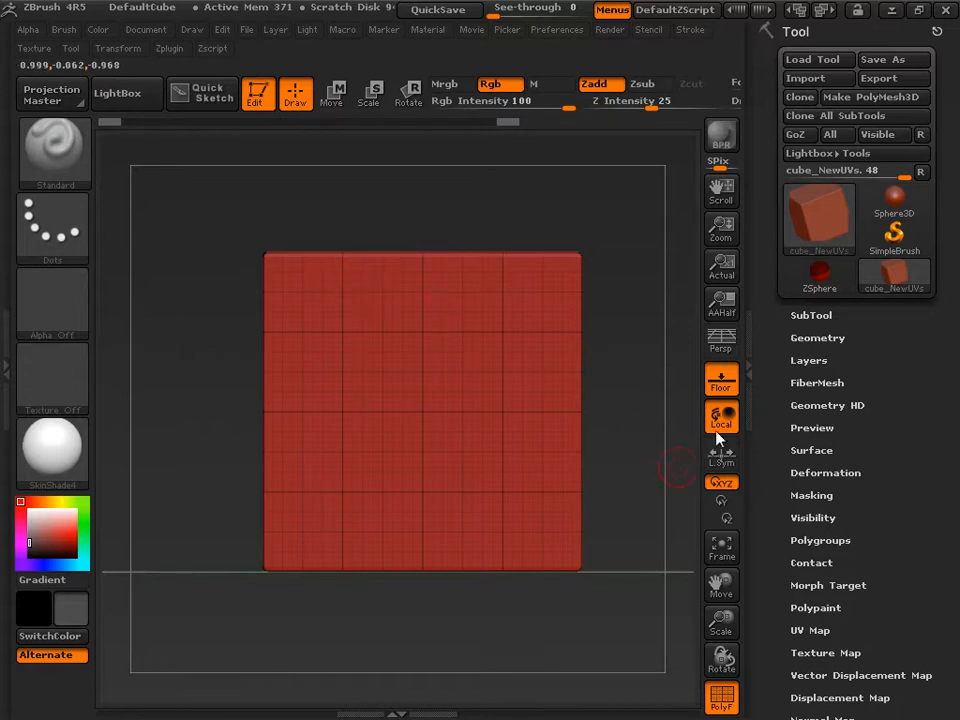
# Lower the cube's geometry to subdivision level 1
pyautogui.click(837, 340)
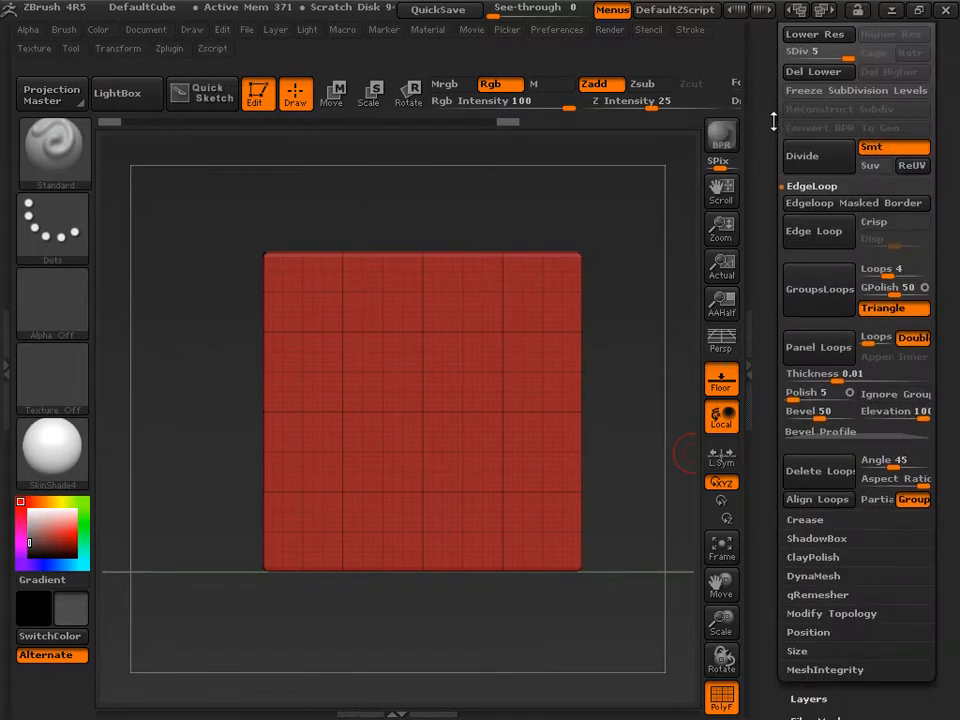
pyautogui.moveTo(773, 120); pyautogui.dragTo(765, 233)
pyautogui.moveTo(845, 236); pyautogui.dragTo(718, 292)
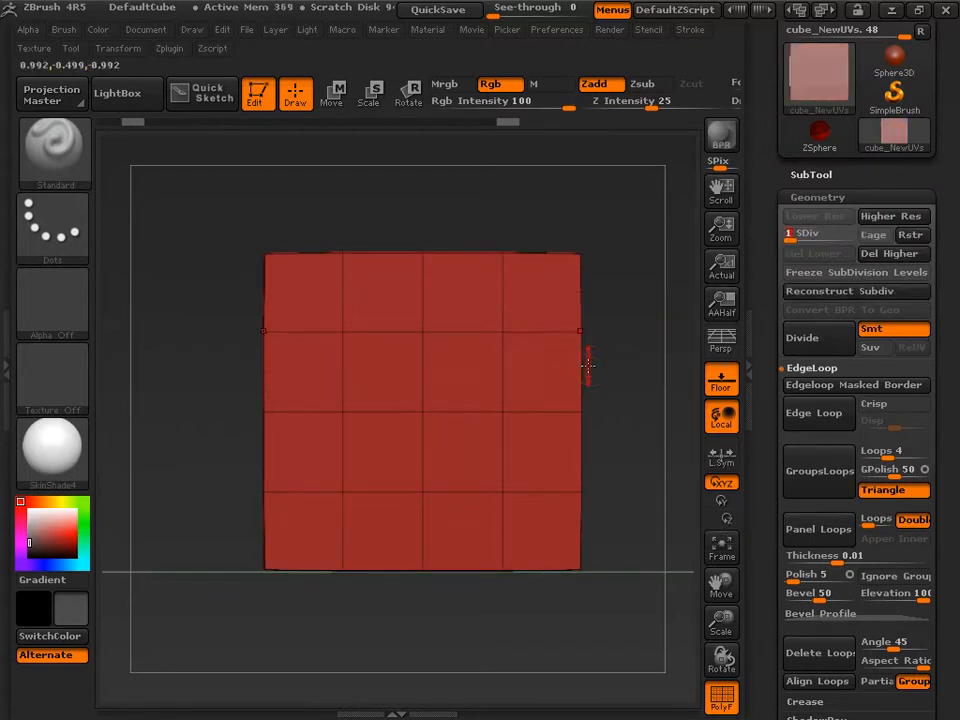
# Isolate the cube's top row of polygons with a rectangular selection and restore the whole cube
pyautogui.moveTo(218, 203)
pyautogui.keyDown('ctrl'); pyautogui.keyDown('shift'); pyautogui.mouseDown()
pyautogui.moveTo(401, 332)
pyautogui.moveTo(574, 362)
pyautogui.moveTo(656, 340)
pyautogui.mouseUp(); pyautogui.keyUp('shift'); pyautogui.keyUp('ctrl')
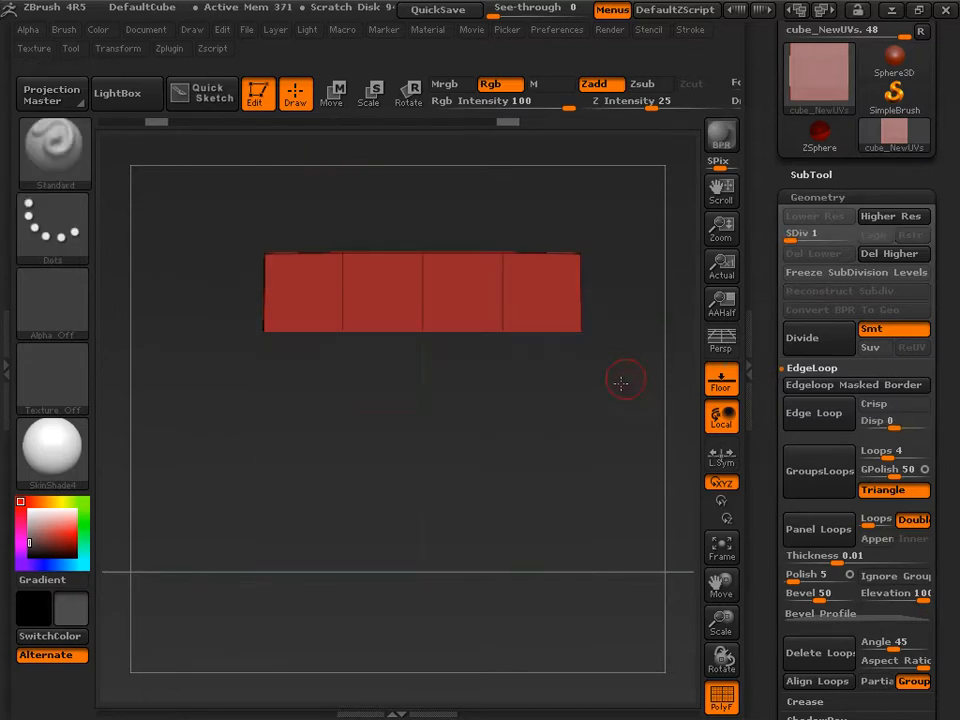
pyautogui.moveTo(624, 377)
pyautogui.mouseDown()
pyautogui.moveTo(489, 422)
pyautogui.moveTo(571, 417)
pyautogui.moveTo(630, 433)
pyautogui.moveTo(630, 390)
pyautogui.mouseUp()
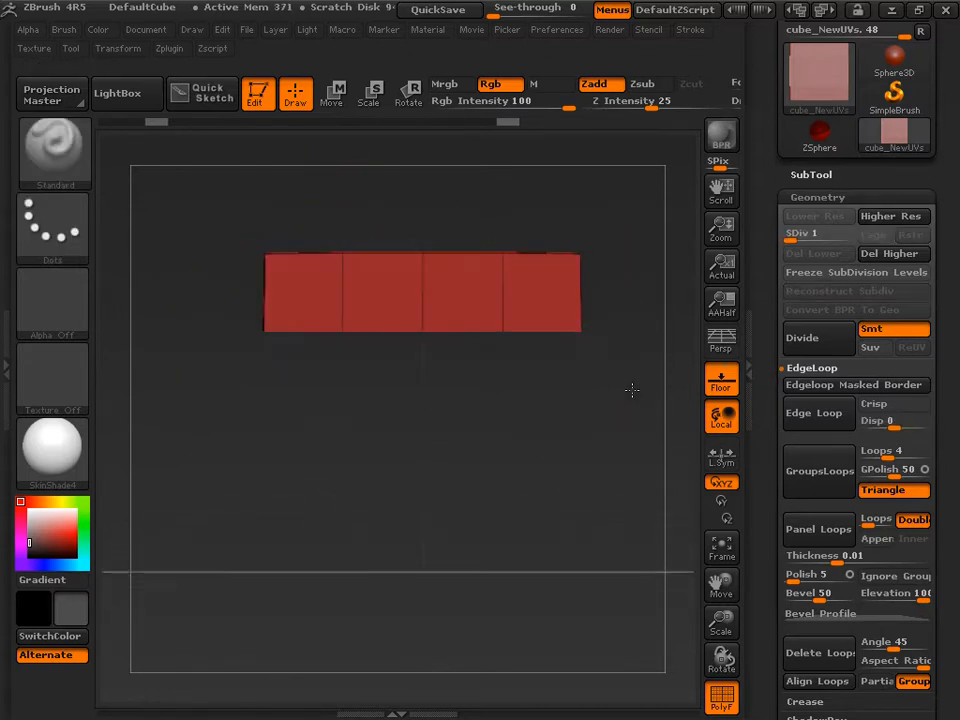
pyautogui.hotkey('ctrl', 'shift')
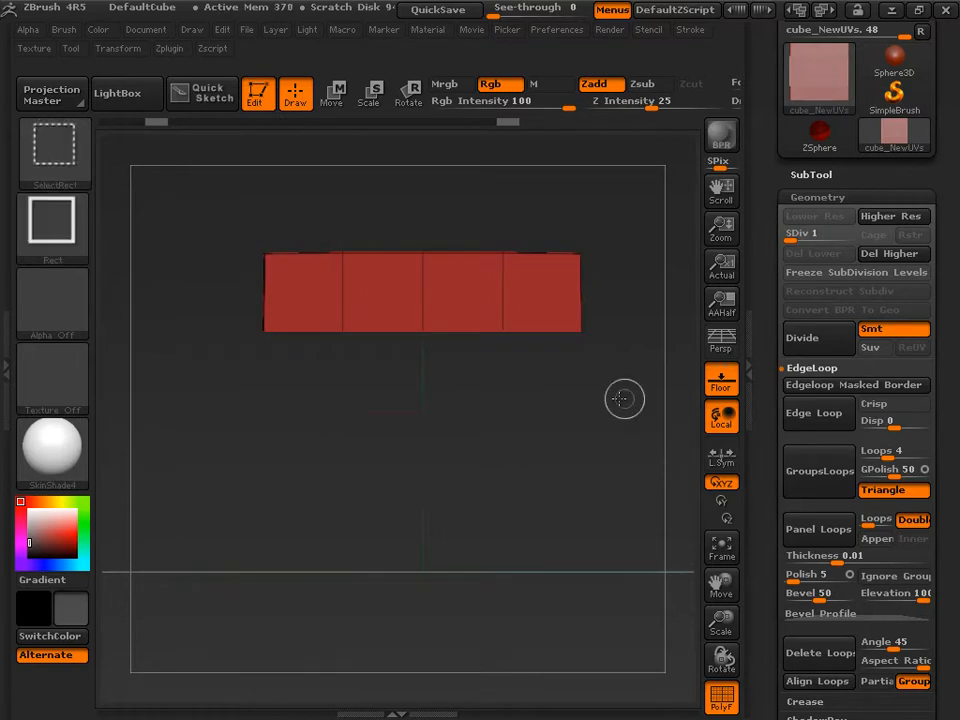
pyautogui.keyDown('ctrl'); pyautogui.keyDown('shift'); pyautogui.click(638, 310); pyautogui.keyUp('shift'); pyautogui.keyUp('ctrl')
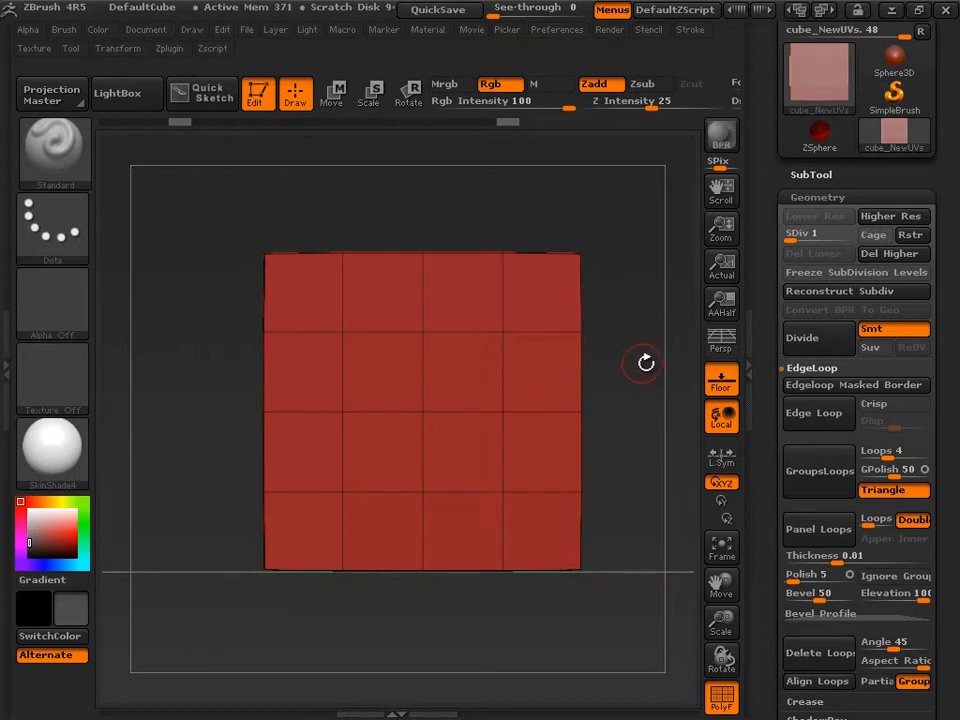
# Try isolating the top row of polygons with perspective on, and restore the full cube without perspective
pyautogui.click(717, 347)
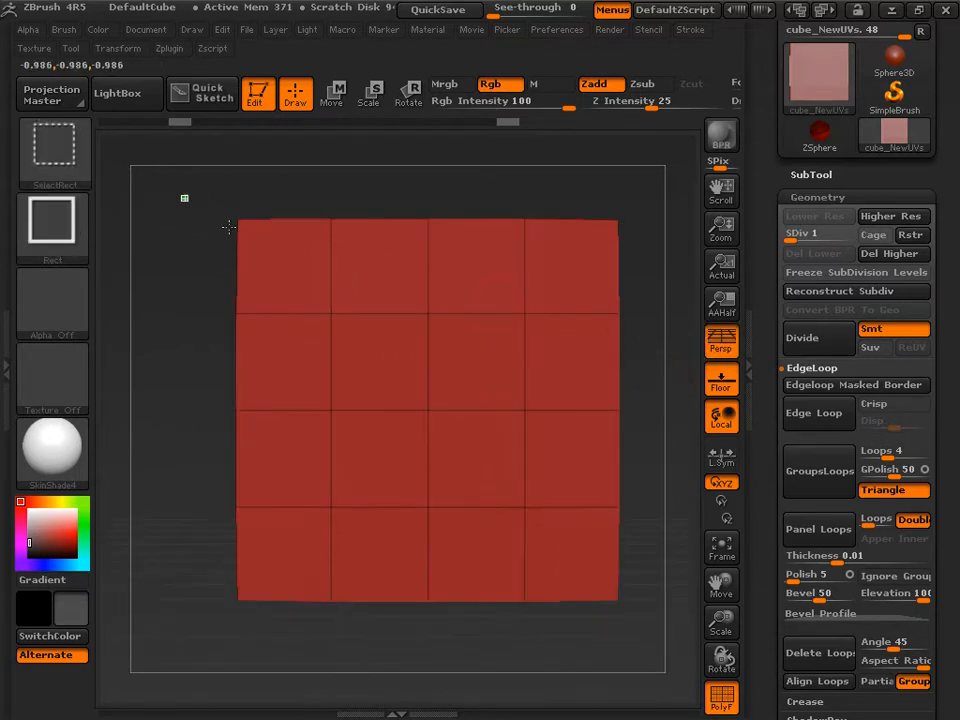
pyautogui.moveTo(229, 227)
pyautogui.keyDown('ctrl'); pyautogui.keyDown('shift'); pyautogui.mouseDown()
pyautogui.moveTo(690, 304)
pyautogui.moveTo(688, 316)
pyautogui.moveTo(593, 377)
pyautogui.moveTo(566, 428)
pyautogui.moveTo(653, 354)
pyautogui.mouseUp(); pyautogui.keyUp('shift'); pyautogui.keyUp('ctrl')
pyautogui.keyDown('ctrl'); pyautogui.keyDown('shift'); pyautogui.click(656, 312); pyautogui.keyUp('shift'); pyautogui.keyUp('ctrl')
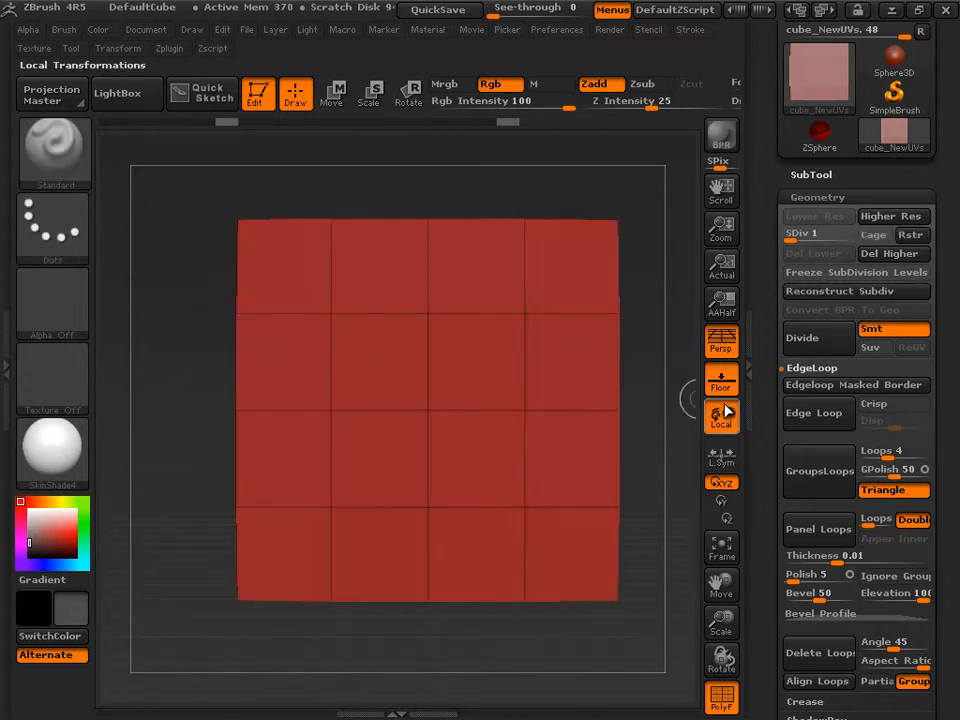
pyautogui.click(720, 340)
# Isolate the cube's top row of polygons and assign the visible part to its own polygroup
pyautogui.keyDown('ctrl'); pyautogui.keyDown('shift'); pyautogui.moveTo(201, 233); pyautogui.dragTo(680, 490); pyautogui.keyUp('shift'); pyautogui.keyUp('ctrl')
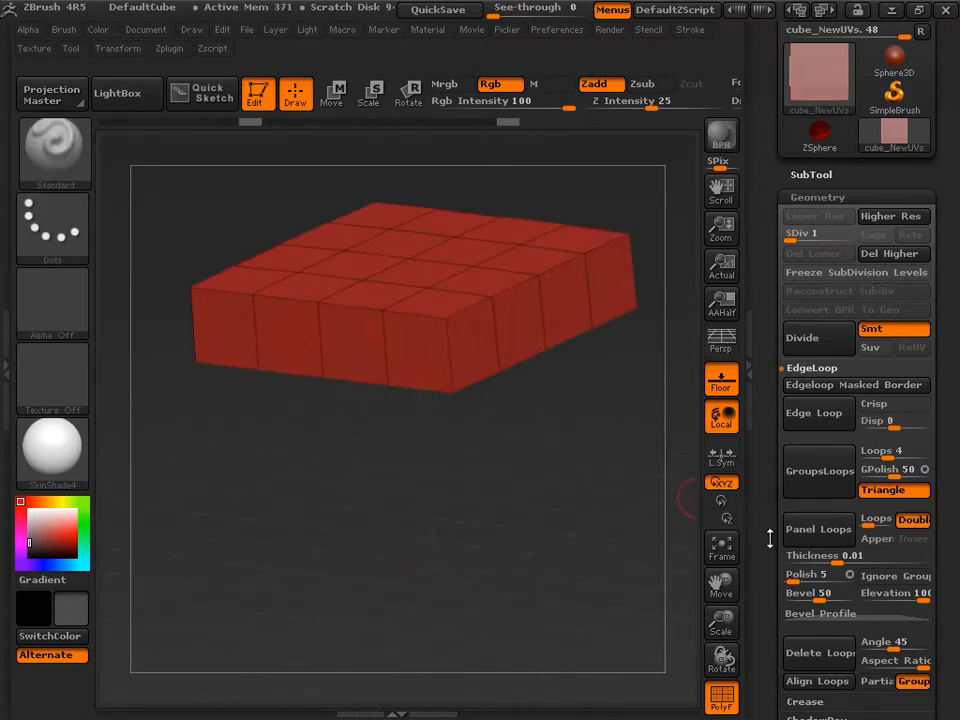
pyautogui.moveTo(769, 539); pyautogui.dragTo(773, 343)
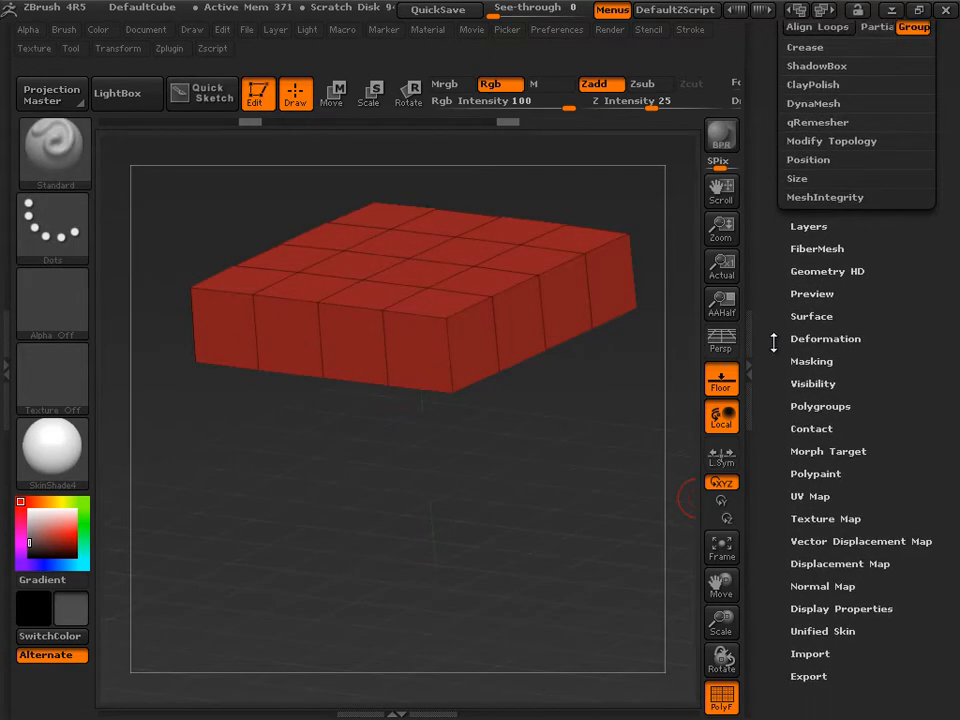
pyautogui.click(806, 405)
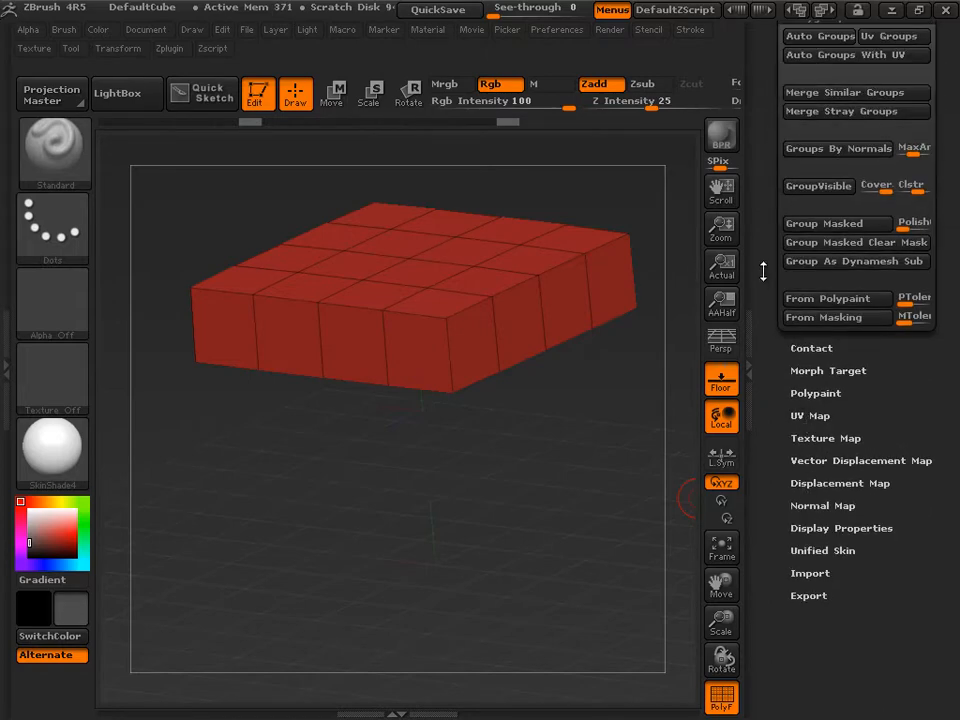
pyautogui.moveTo(763, 271); pyautogui.dragTo(761, 356)
pyautogui.click(815, 289)
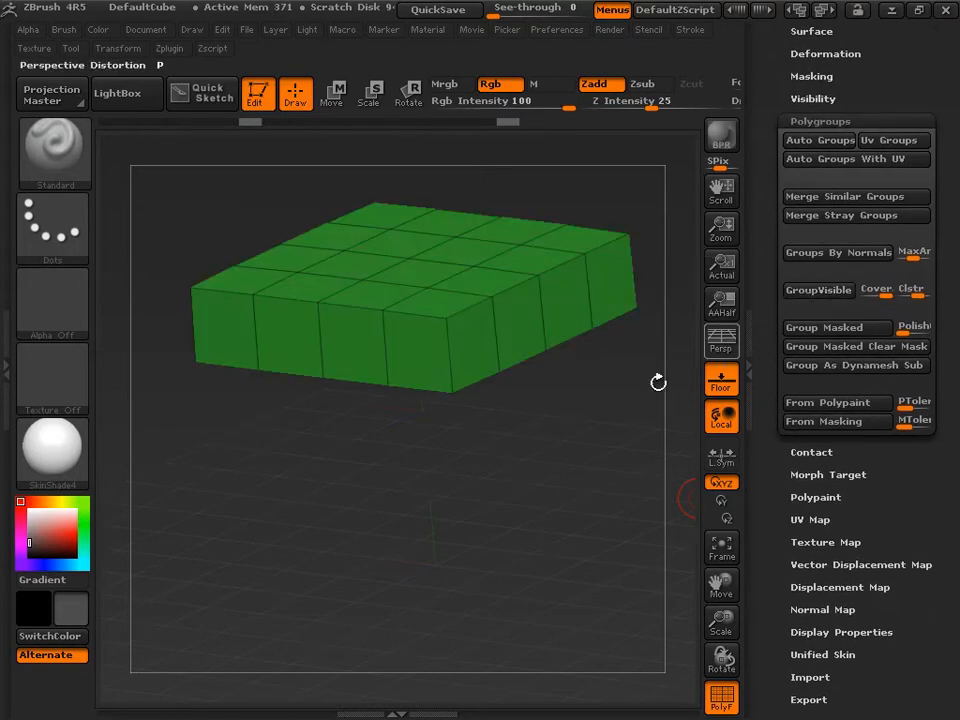
# Isolate the green polygroup from the full cube, and show the whole cube again in front view
pyautogui.keyDown('ctrl'); pyautogui.keyDown('shift'); pyautogui.click(561, 428); pyautogui.keyUp('shift'); pyautogui.keyUp('ctrl')
pyautogui.moveTo(174, 395); pyautogui.dragTo(196, 361)
pyautogui.keyDown('ctrl'); pyautogui.keyDown('shift'); pyautogui.click(341, 270); pyautogui.keyUp('shift'); pyautogui.keyUp('ctrl')
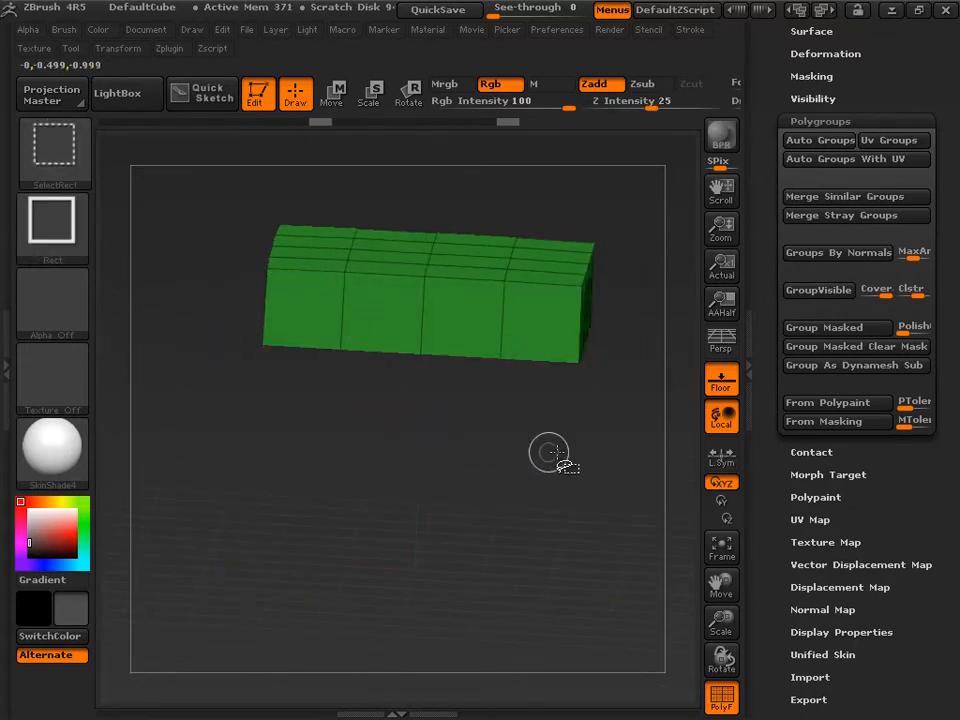
pyautogui.keyDown('ctrl'); pyautogui.keyDown('shift'); pyautogui.click(628, 446); pyautogui.keyUp('shift'); pyautogui.keyUp('ctrl')
pyautogui.keyDown('shift'); pyautogui.moveTo(628, 405); pyautogui.dragTo(604, 381); pyautogui.keyUp('shift')
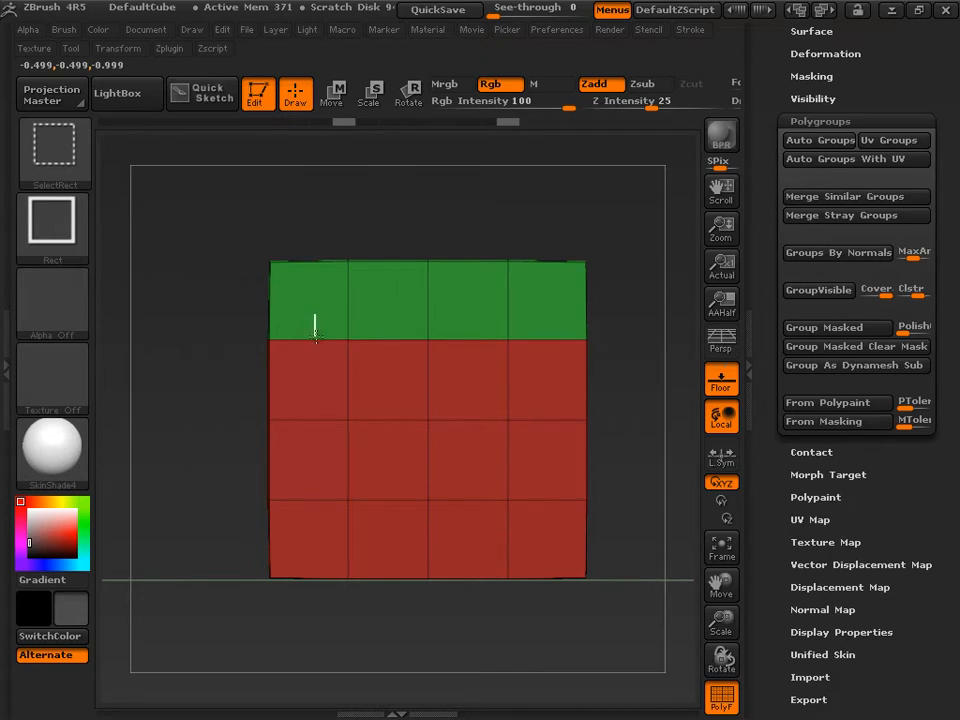
# Isolate the central two-by-two block of polygons with a rectangular selection and inspect it from the side
pyautogui.keyDown('ctrl'); pyautogui.keyDown('shift'); pyautogui.moveTo(312, 301); pyautogui.dragTo(529, 513); pyautogui.keyUp('shift'); pyautogui.keyUp('ctrl')
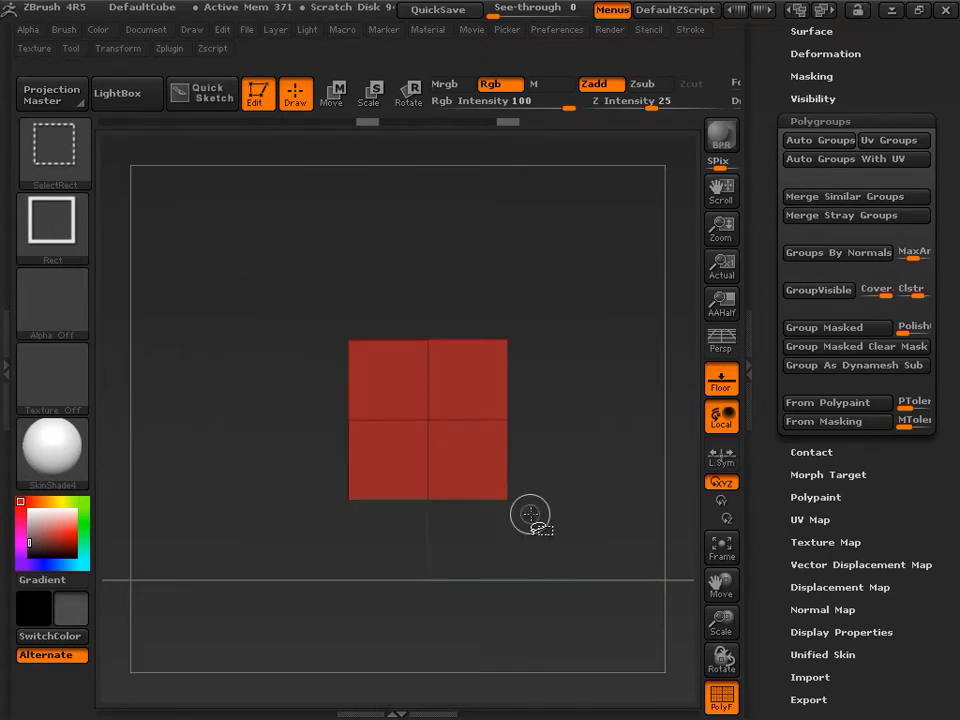
pyautogui.moveTo(632, 482)
pyautogui.mouseDown()
pyautogui.moveTo(510, 491)
pyautogui.moveTo(499, 551)
pyautogui.moveTo(562, 491)
pyautogui.moveTo(617, 489)
pyautogui.mouseUp()
pyautogui.moveTo(718, 589); pyautogui.dragTo(515, 573)
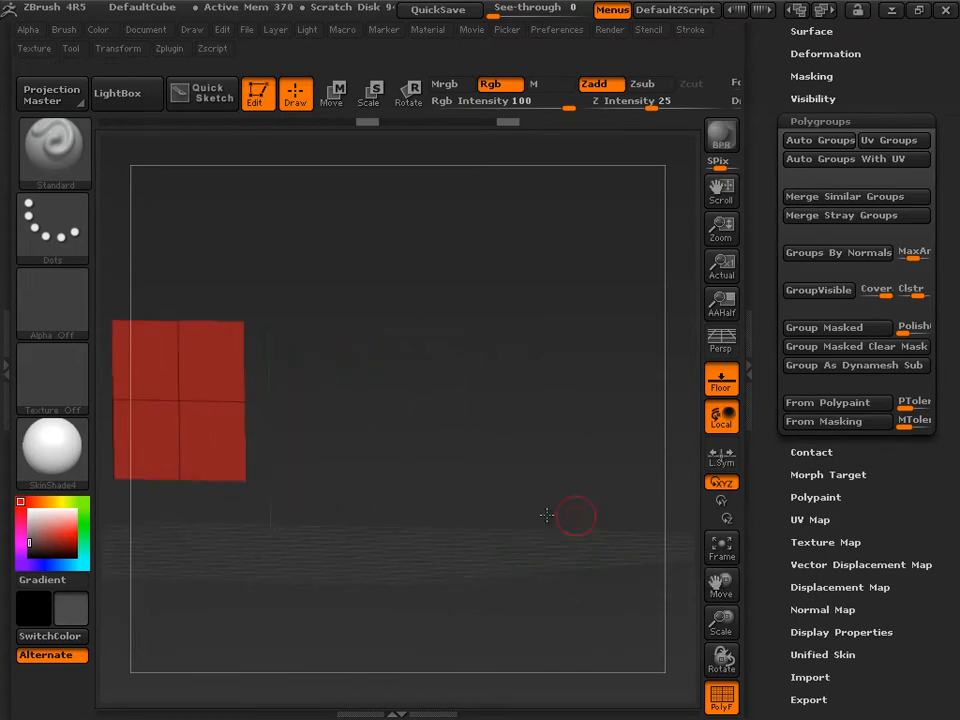
pyautogui.moveTo(547, 515); pyautogui.dragTo(656, 606)
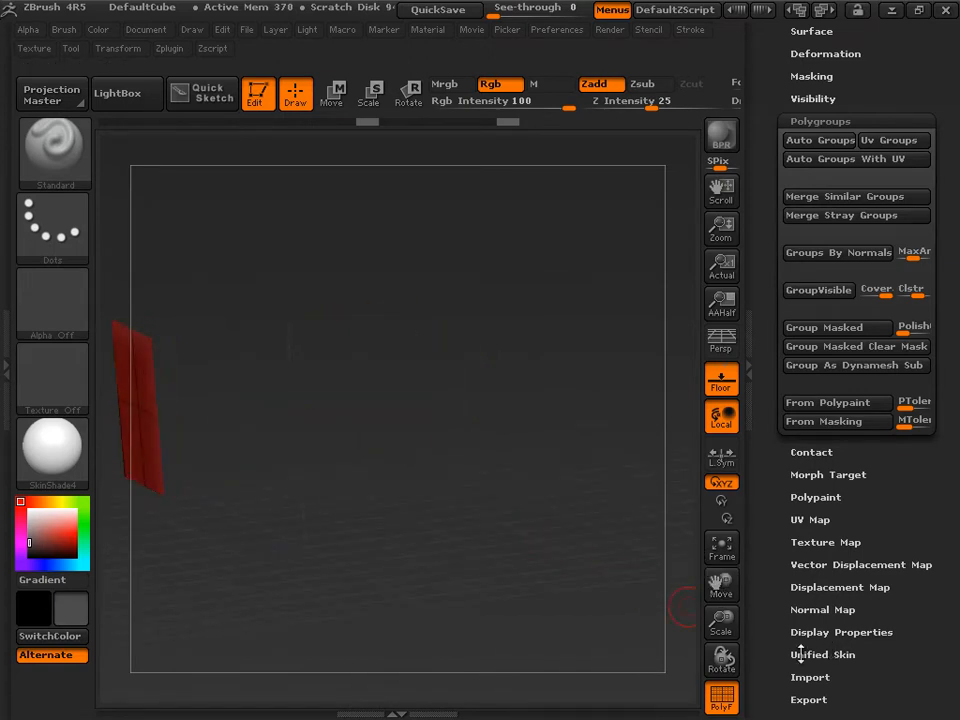
# Enable double-sided display for the mesh and inspect both isolated patches
pyautogui.click(808, 630)
pyautogui.moveTo(776, 427); pyautogui.dragTo(775, 405)
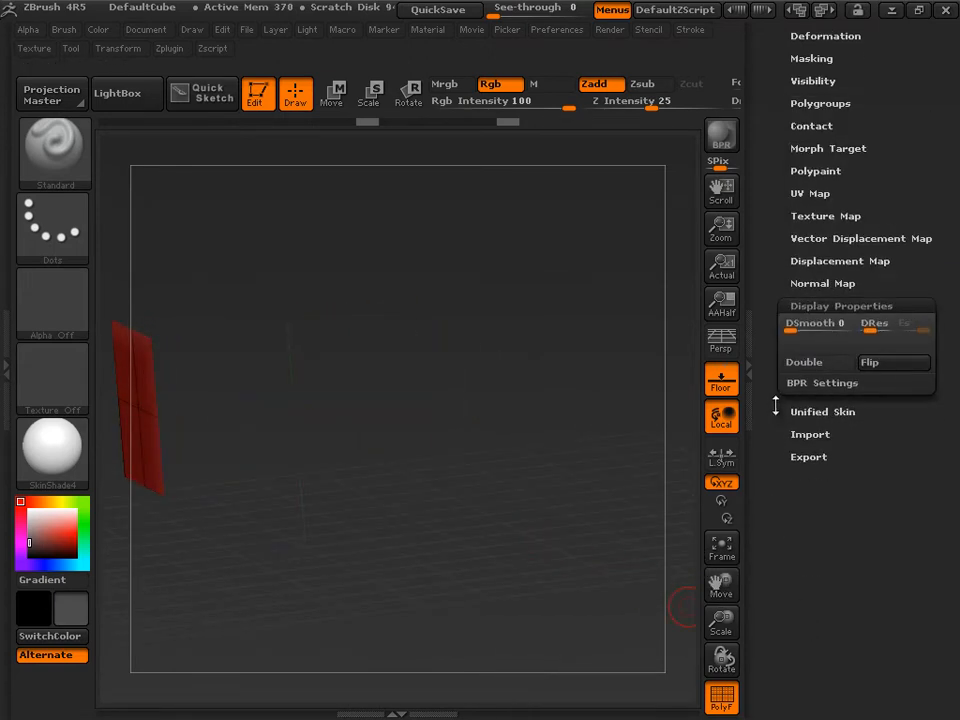
pyautogui.click(814, 364)
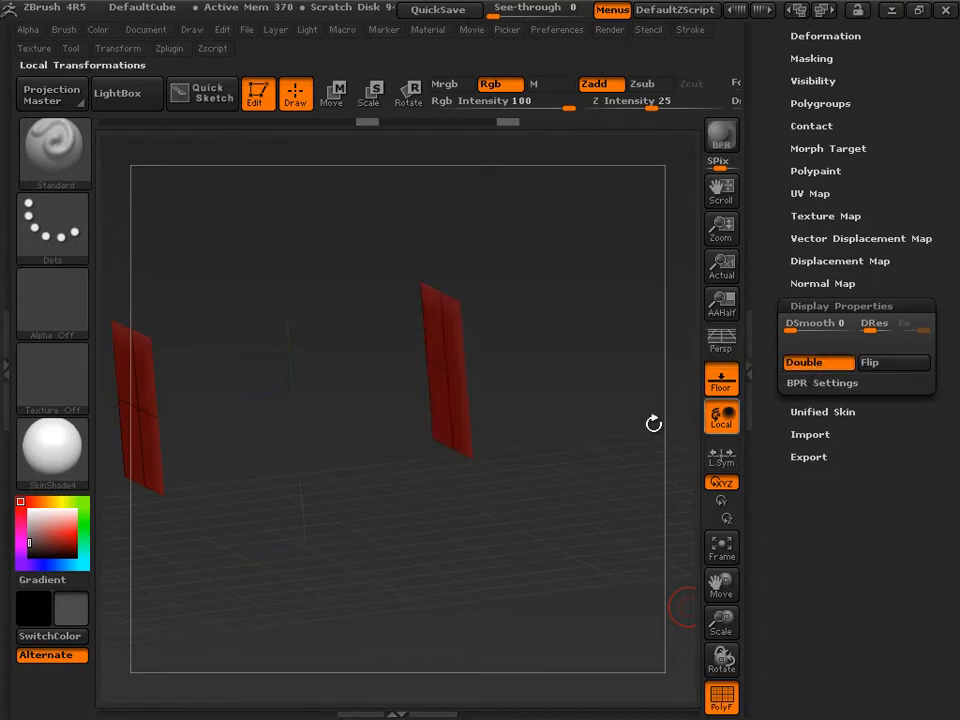
pyautogui.moveTo(514, 447); pyautogui.dragTo(527, 427)
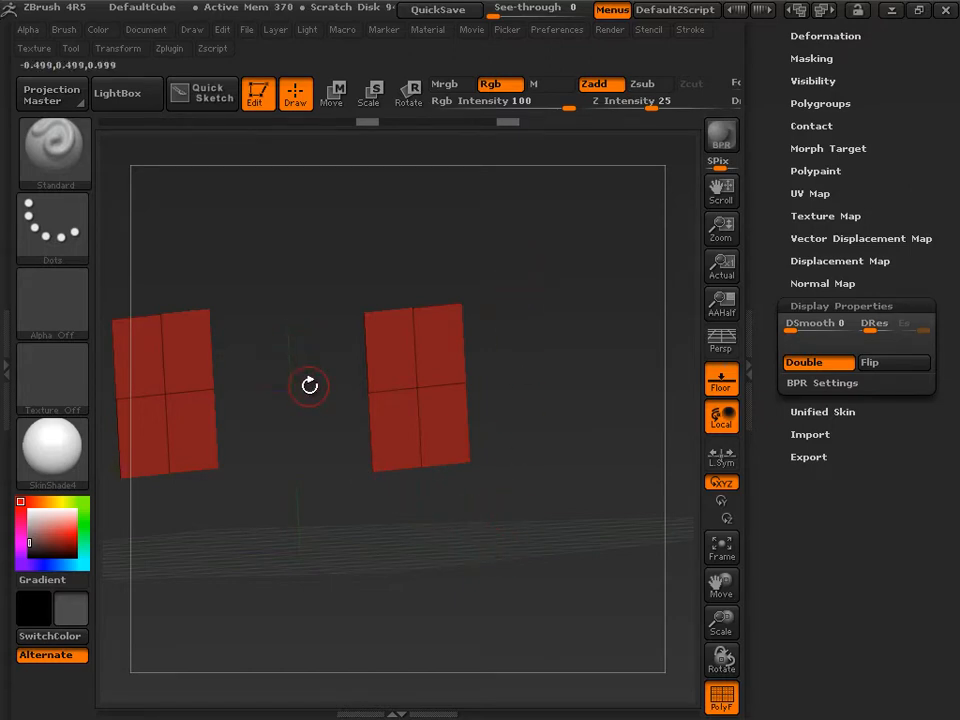
# Hide the back patch of central polygons and assign the remaining front patch to a new polygroup
pyautogui.moveTo(296, 277)
pyautogui.keyDown('ctrl'); pyautogui.keyDown('shift'); pyautogui.mouseDown()
pyautogui.moveTo(321, 343)
pyautogui.moveTo(536, 561)
pyautogui.mouseUp(); pyautogui.keyUp('shift'); pyautogui.keyUp('ctrl')
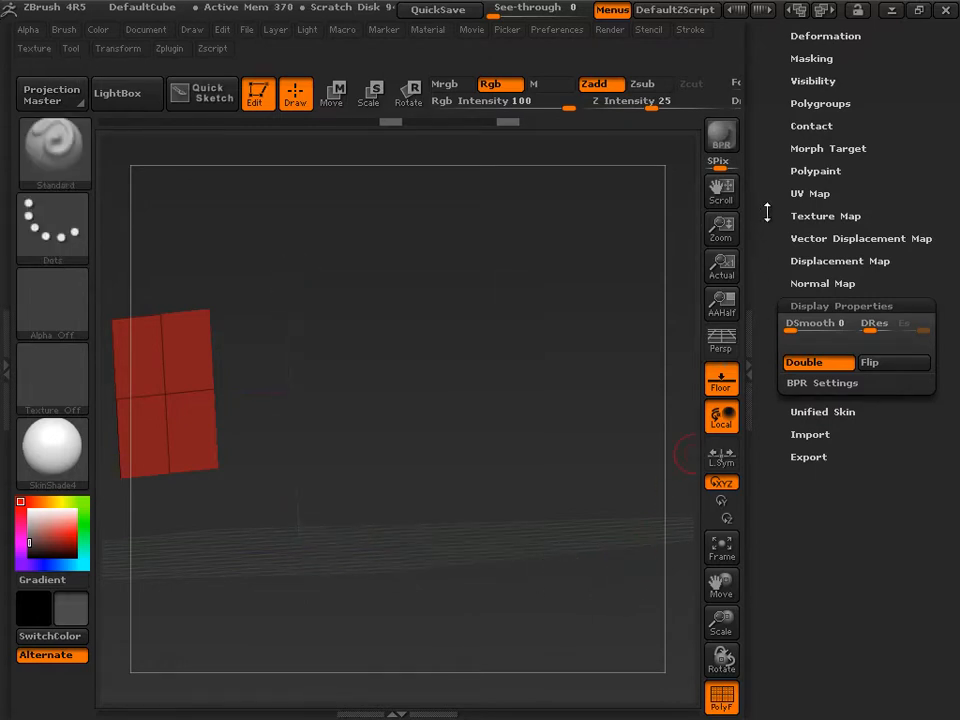
pyautogui.moveTo(767, 212); pyautogui.dragTo(727, 352)
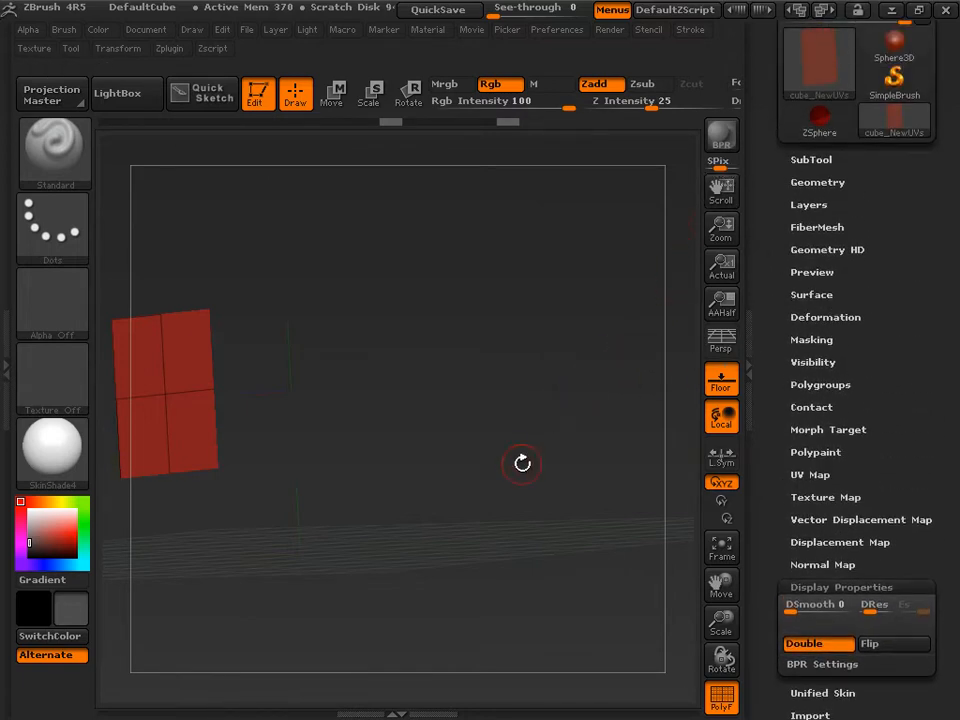
pyautogui.hotkey('ctrl', 'w')
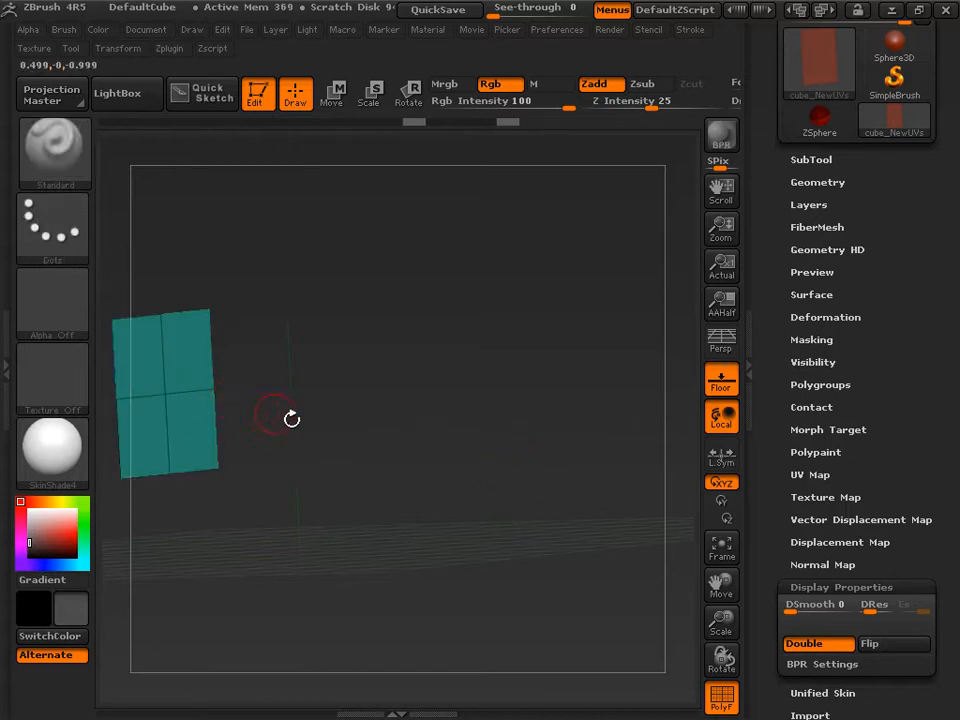
# Show the whole cube from a straight-on side and hide its lower-right three-by-three block of polygons
pyautogui.keyDown('ctrl'); pyautogui.keyDown('shift'); pyautogui.click(555, 443); pyautogui.keyUp('shift'); pyautogui.keyUp('ctrl')
pyautogui.moveTo(564, 407)
pyautogui.mouseDown()
pyautogui.moveTo(495, 439)
pyautogui.moveTo(467, 437)
pyautogui.moveTo(596, 441)
pyautogui.mouseUp()
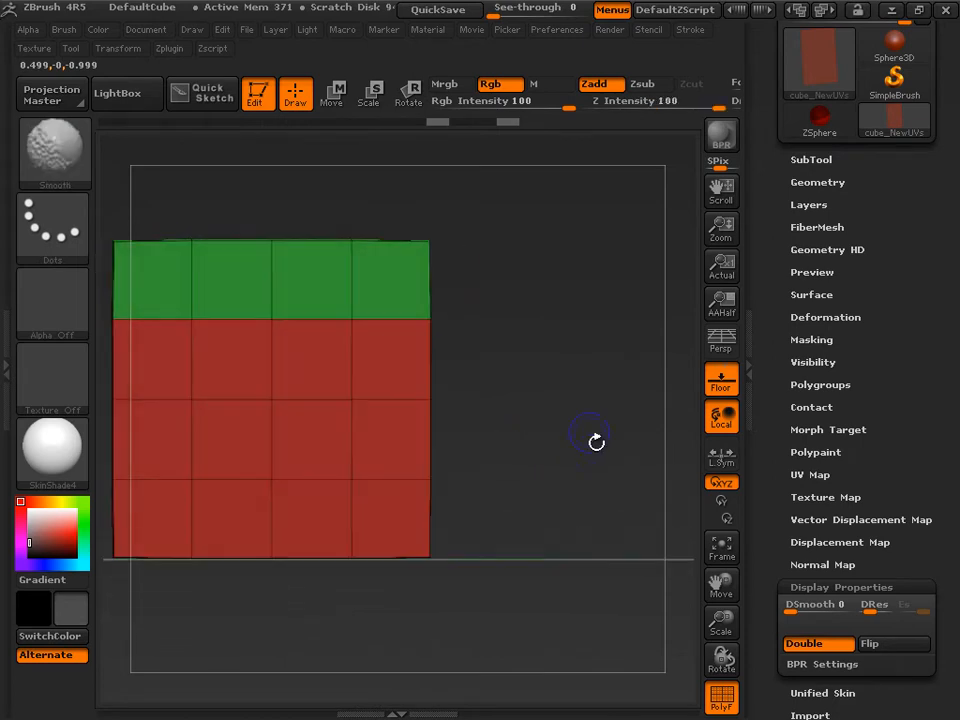
pyautogui.moveTo(715, 582); pyautogui.dragTo(792, 538)
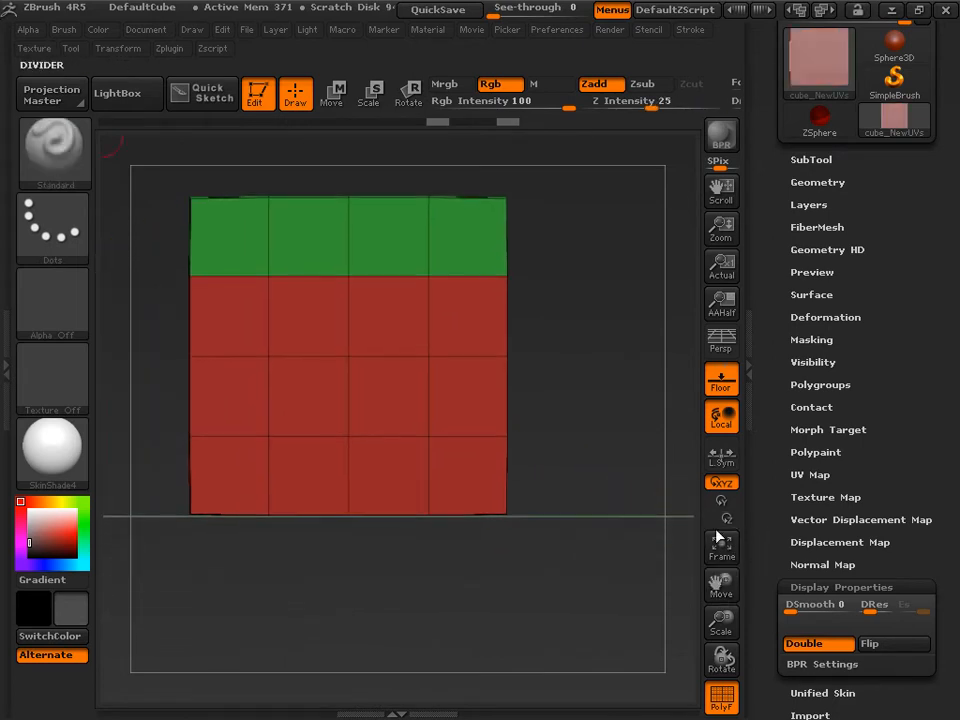
pyautogui.moveTo(563, 331)
pyautogui.keyDown('ctrl'); pyautogui.keyDown('shift'); pyautogui.mouseDown()
pyautogui.moveTo(506, 401)
pyautogui.moveTo(321, 556)
pyautogui.mouseUp(); pyautogui.keyUp('shift'); pyautogui.keyUp('ctrl')
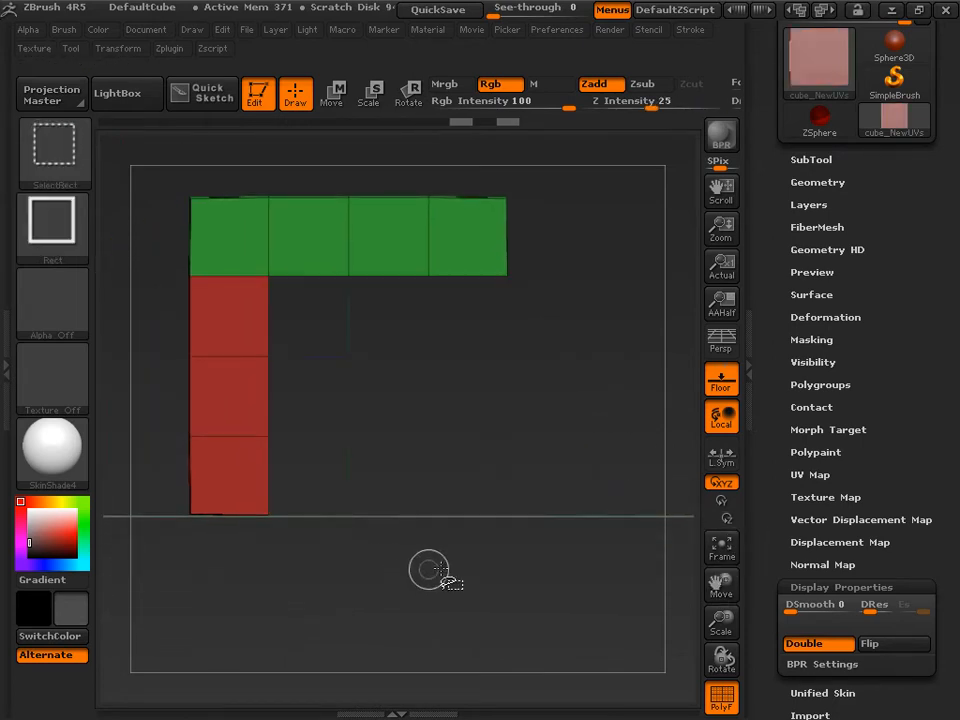
pyautogui.moveTo(443, 565); pyautogui.dragTo(416, 561)
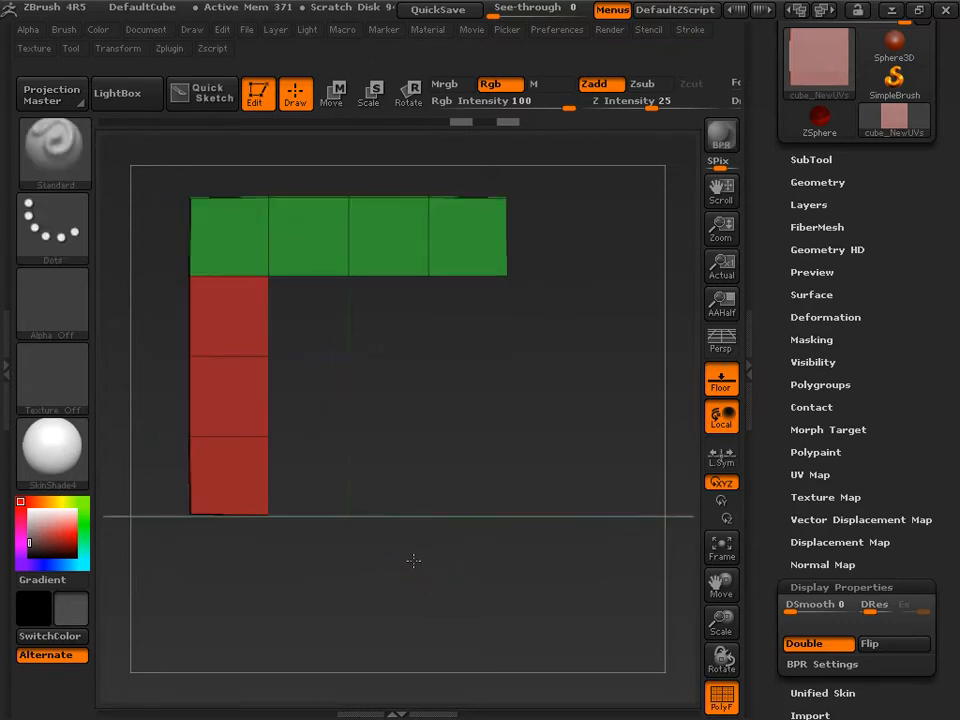
# Hide the upper rows of polygons too, and assign the remaining lower edge strip to a new polygroup
pyautogui.hotkey('ctrl', 'shift')
pyautogui.keyDown('ctrl'); pyautogui.keyDown('shift'); pyautogui.moveTo(570, 372); pyautogui.dragTo(154, 182); pyautogui.keyUp('shift'); pyautogui.keyUp('ctrl')
pyautogui.keyDown('ctrl'); pyautogui.keyDown('shift'); pyautogui.click(179, 250); pyautogui.keyUp('shift'); pyautogui.keyUp('ctrl')
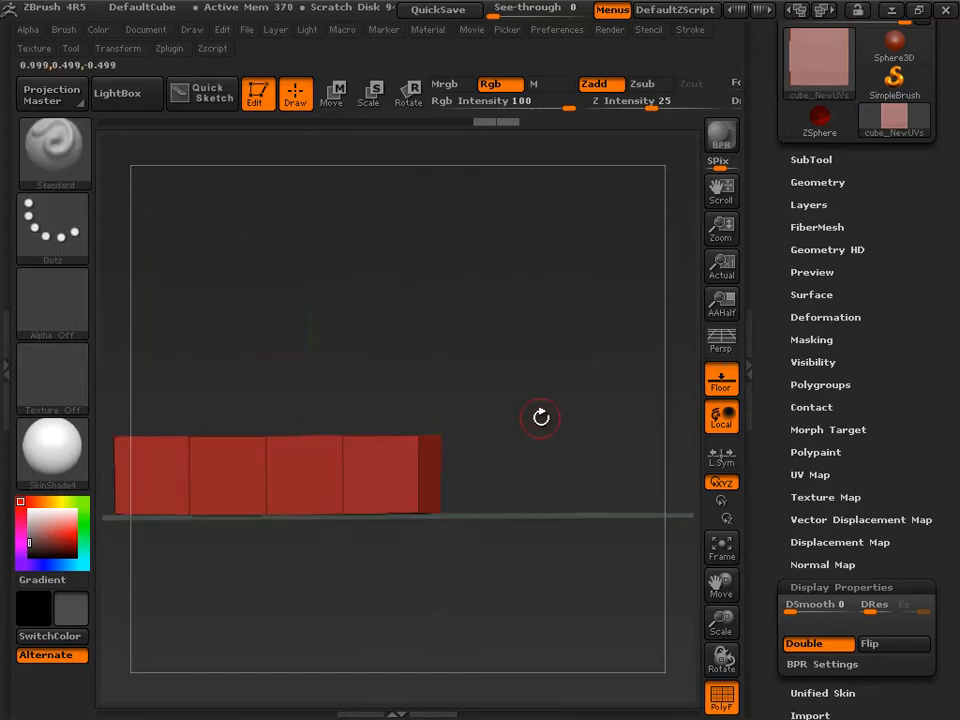
pyautogui.hotkey('ctrl', 'w')
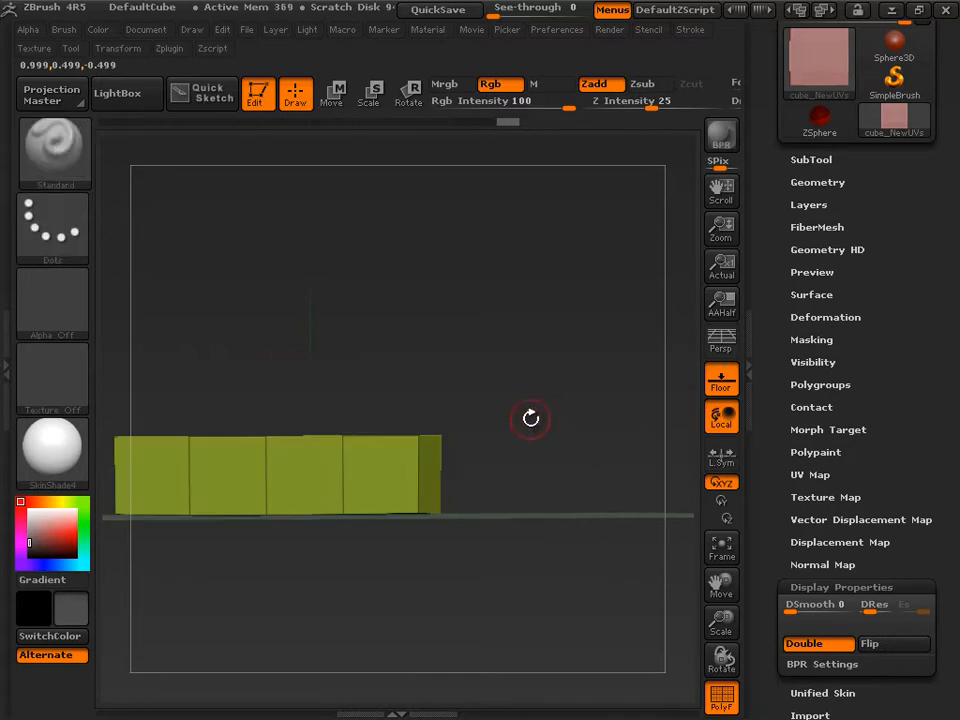
# Show the whole cube again at an angle, toggle the visibility of its different polygroups, and restore all of them
pyautogui.keyDown('ctrl'); pyautogui.keyDown('shift'); pyautogui.click(530, 418); pyautogui.keyUp('shift'); pyautogui.keyUp('ctrl')
pyautogui.moveTo(530, 418)
pyautogui.mouseDown()
pyautogui.moveTo(574, 463)
pyautogui.moveTo(562, 466)
pyautogui.mouseUp()
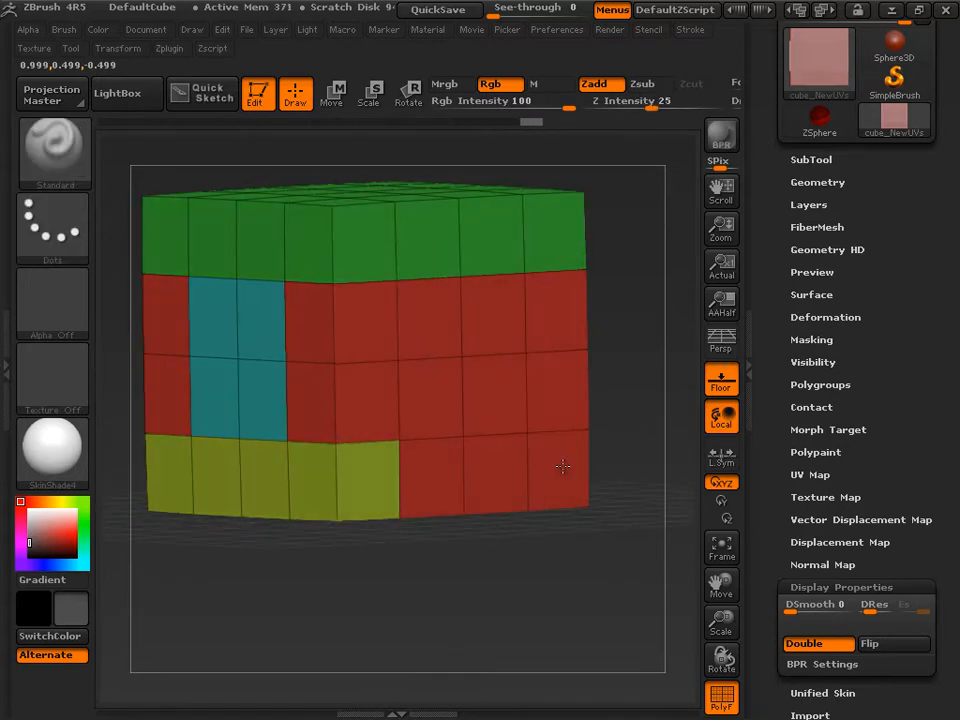
pyautogui.keyDown('ctrl'); pyautogui.keyDown('shift'); pyautogui.click(364, 236); pyautogui.keyUp('shift'); pyautogui.keyUp('ctrl')
pyautogui.keyDown('ctrl'); pyautogui.keyDown('shift'); pyautogui.click(326, 255); pyautogui.keyUp('shift'); pyautogui.keyUp('ctrl')
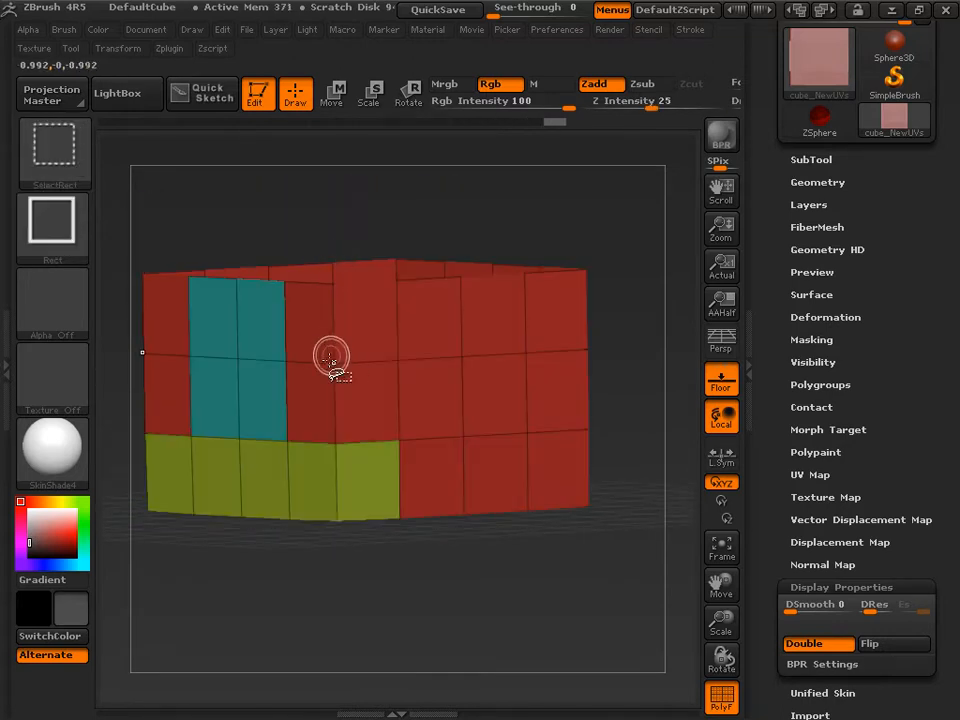
pyautogui.keyDown('ctrl'); pyautogui.keyDown('shift'); pyautogui.click(246, 349); pyautogui.keyUp('shift'); pyautogui.keyUp('ctrl')
pyautogui.keyDown('ctrl'); pyautogui.keyDown('shift'); pyautogui.click(262, 487); pyautogui.keyUp('shift'); pyautogui.keyUp('ctrl')
pyautogui.keyDown('ctrl'); pyautogui.keyDown('shift'); pyautogui.click(396, 594); pyautogui.keyUp('shift'); pyautogui.keyUp('ctrl')
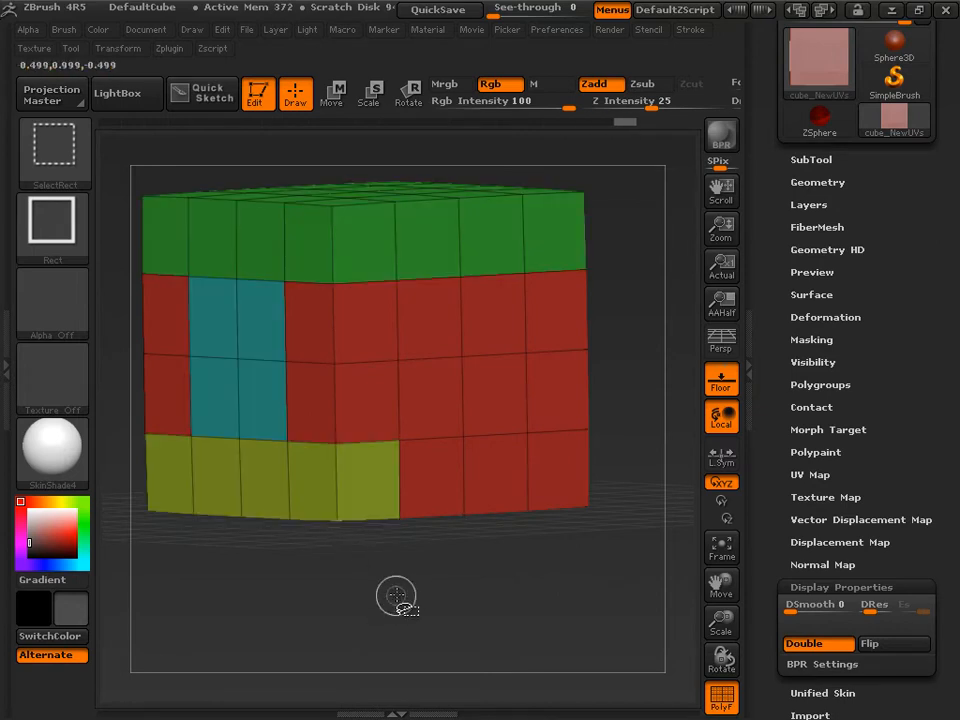
# Center the cube in a straight-on side view and demonstrate isolating and hiding the green top polygroup before showing everything again
pyautogui.moveTo(441, 579); pyautogui.dragTo(529, 587)
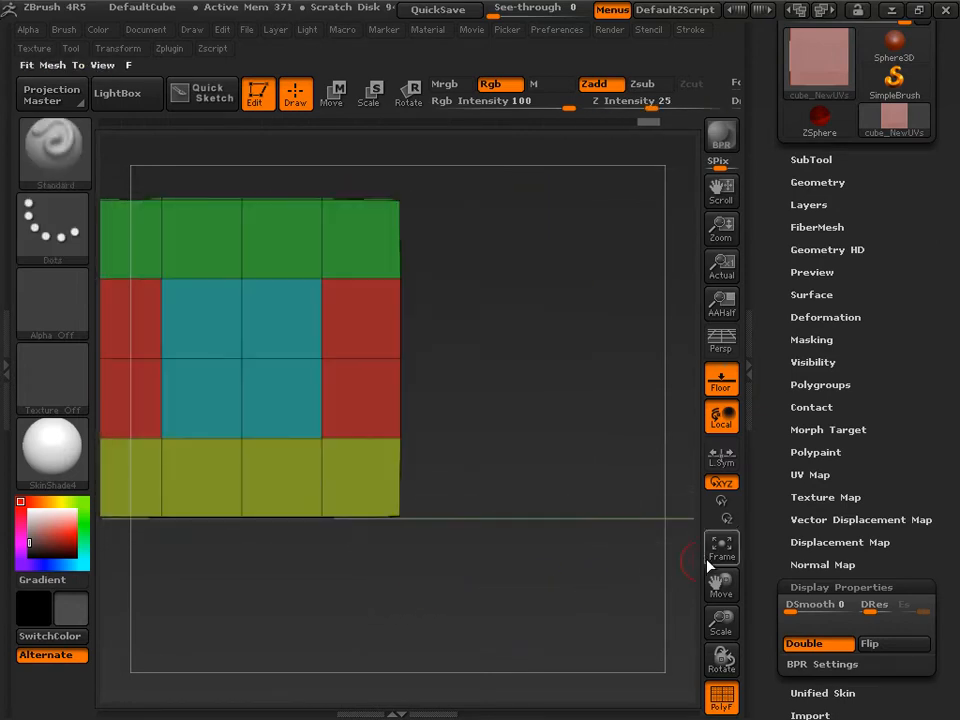
pyautogui.moveTo(724, 576); pyautogui.dragTo(919, 593)
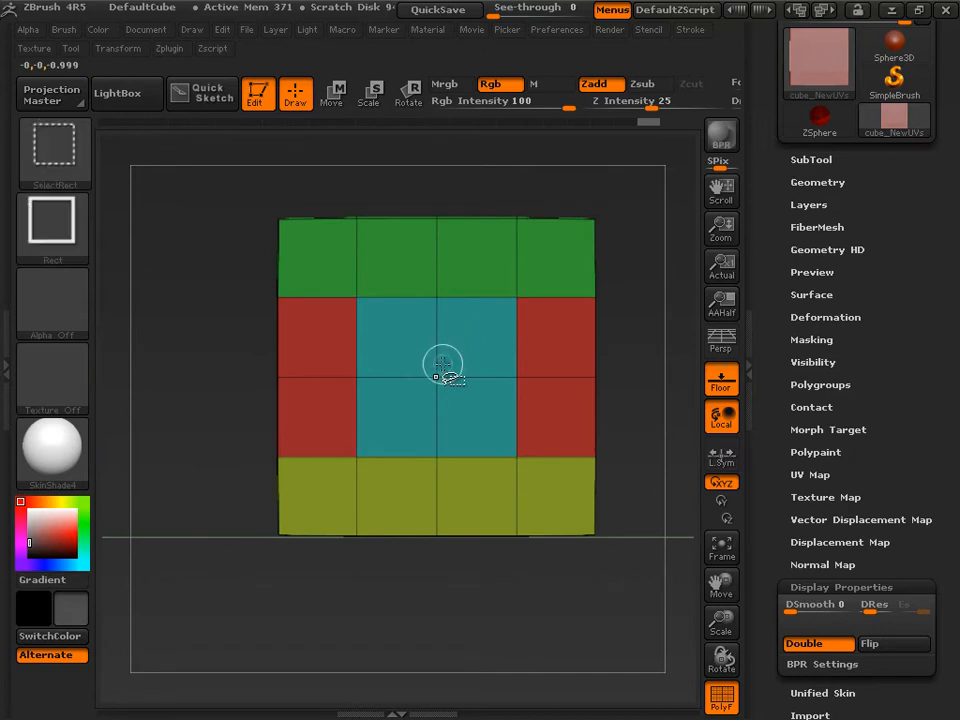
pyautogui.keyDown('ctrl'); pyautogui.keyDown('shift'); pyautogui.click(446, 345); pyautogui.keyUp('shift'); pyautogui.keyUp('ctrl')
pyautogui.keyDown('ctrl'); pyautogui.keyDown('shift'); pyautogui.click(450, 274); pyautogui.keyUp('shift'); pyautogui.keyUp('ctrl')
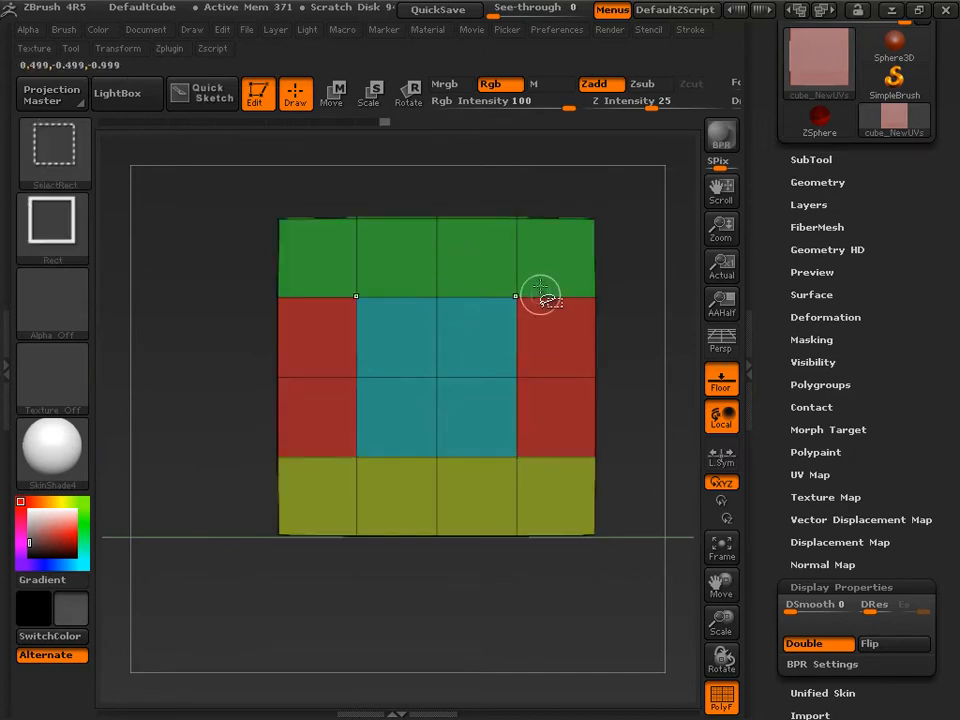
pyautogui.keyDown('ctrl'); pyautogui.keyDown('shift'); pyautogui.click(465, 240); pyautogui.keyUp('shift'); pyautogui.keyUp('ctrl')
pyautogui.keyDown('ctrl'); pyautogui.keyDown('shift'); pyautogui.click(455, 296); pyautogui.keyUp('shift'); pyautogui.keyUp('ctrl')
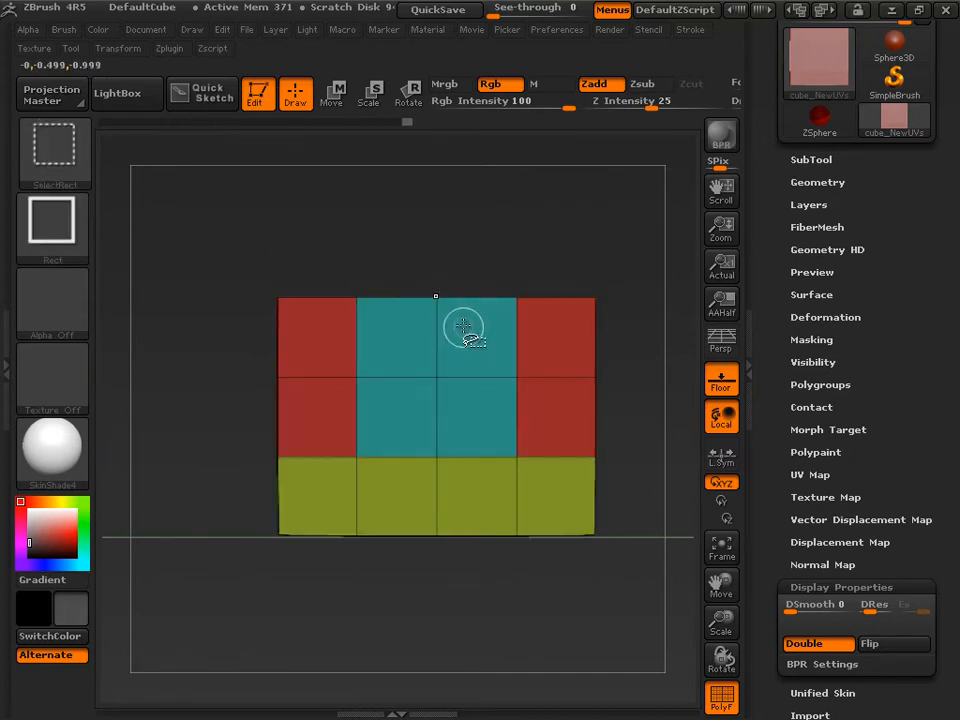
pyautogui.keyDown('ctrl'); pyautogui.keyDown('shift'); pyautogui.click(499, 210); pyautogui.keyUp('shift'); pyautogui.keyUp('ctrl')
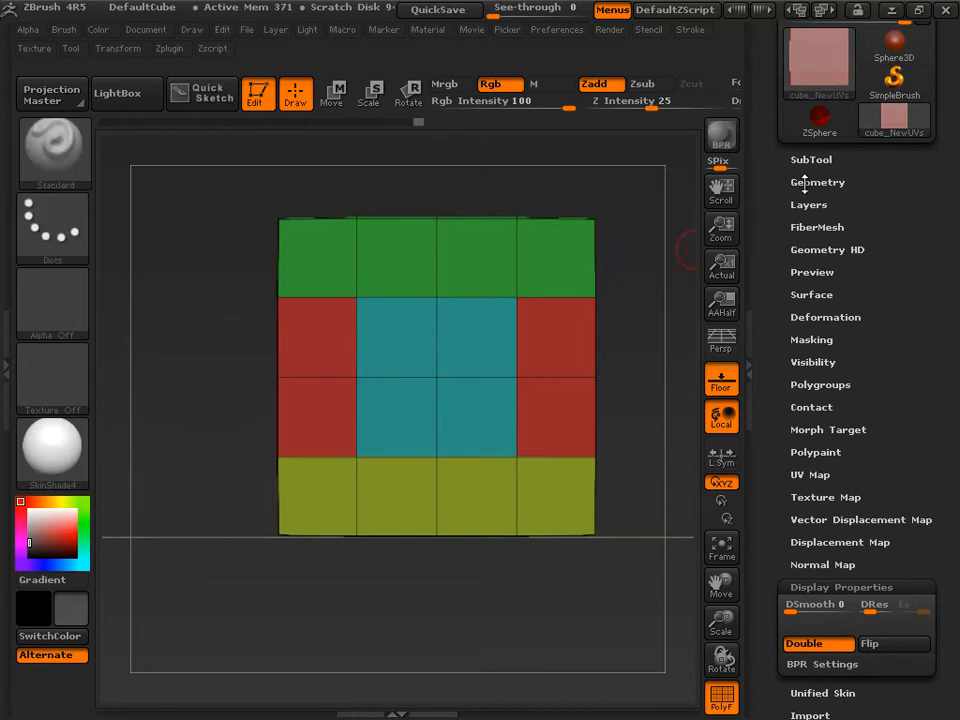
# Raise the cube's subdivision level to 5
pyautogui.click(804, 182)
pyautogui.scroll(2, 758, 210)
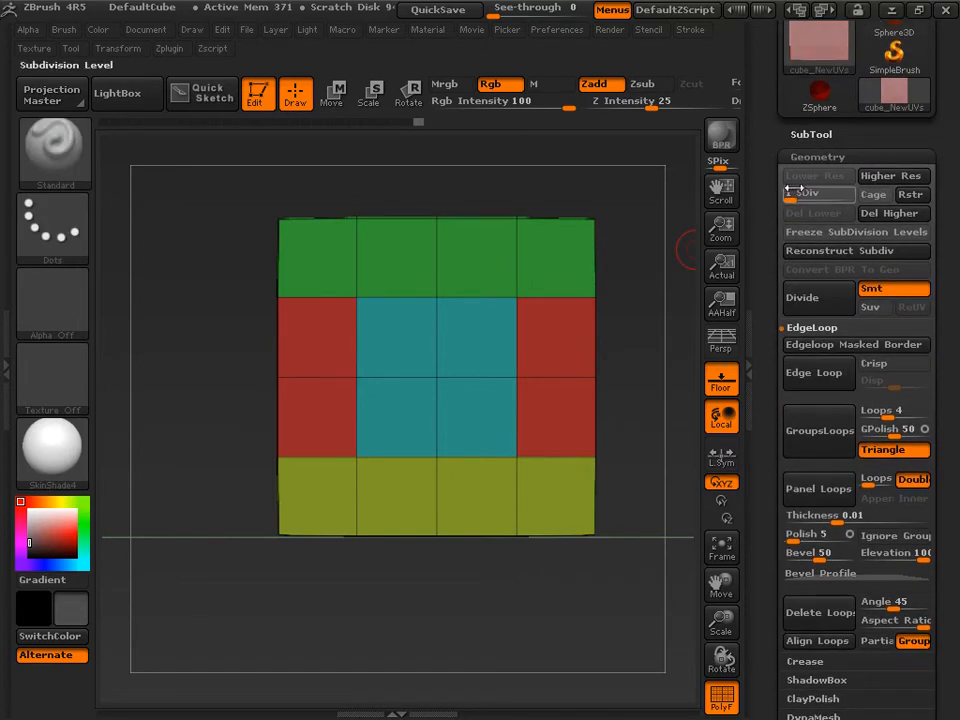
pyautogui.moveTo(805, 195); pyautogui.dragTo(843, 203)
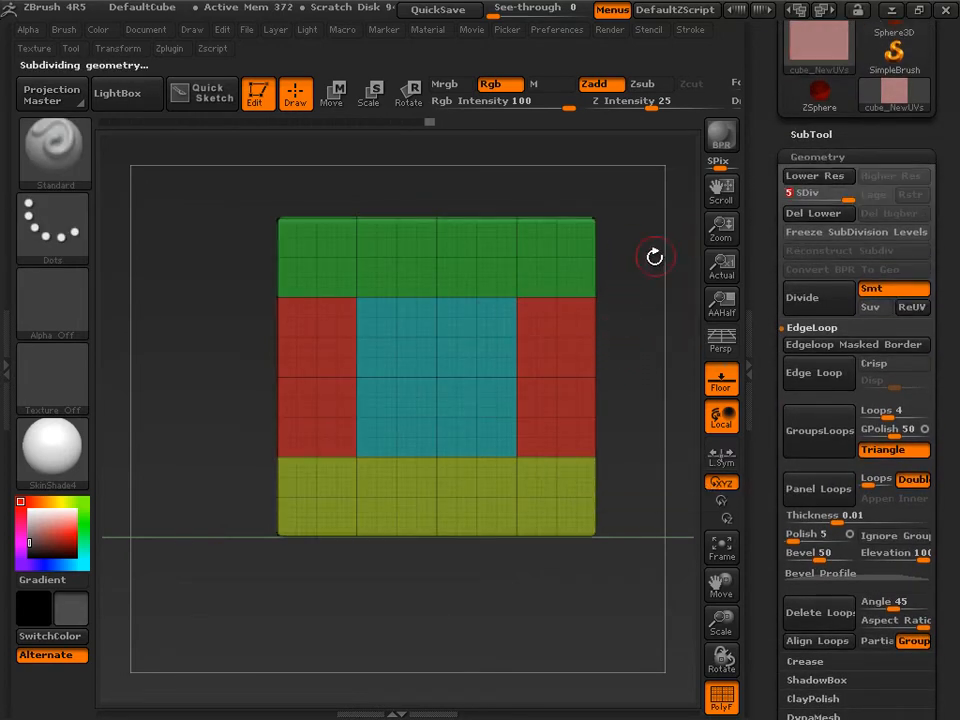
pyautogui.moveTo(654, 257)
pyautogui.mouseDown()
pyautogui.moveTo(669, 259)
pyautogui.moveTo(649, 317)
pyautogui.moveTo(682, 248)
pyautogui.moveTo(643, 253)
pyautogui.mouseUp()
# Isolate the green top polygroup, mask it completely, and show the rest of the cube again
pyautogui.hotkey('ctrl', 'shift')
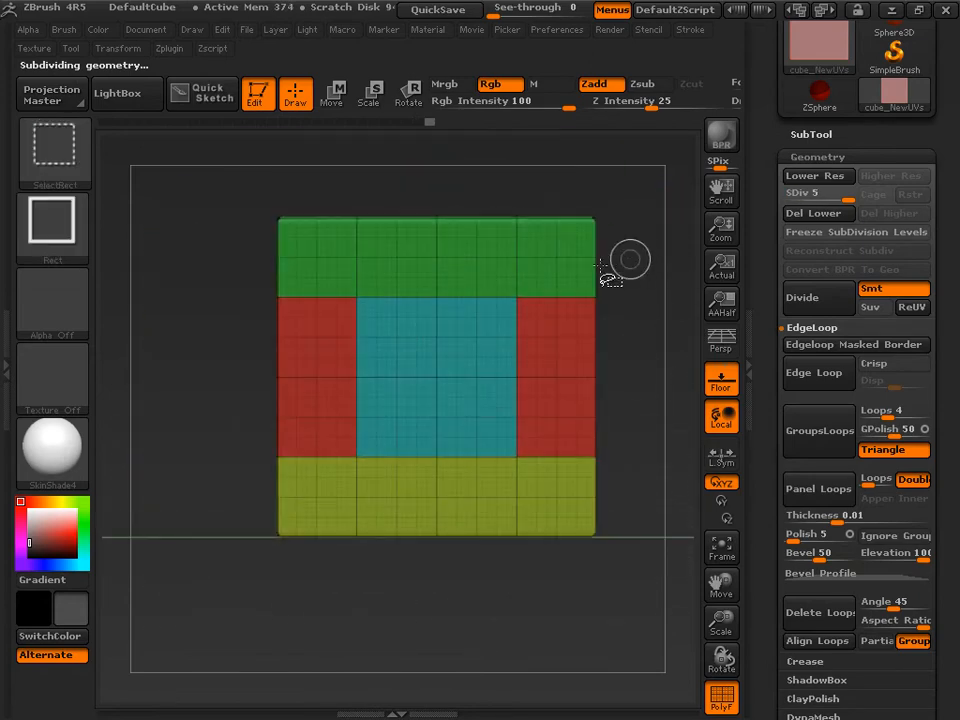
pyautogui.keyDown('ctrl'); pyautogui.keyDown('shift'); pyautogui.click(463, 270); pyautogui.keyUp('shift'); pyautogui.keyUp('ctrl')
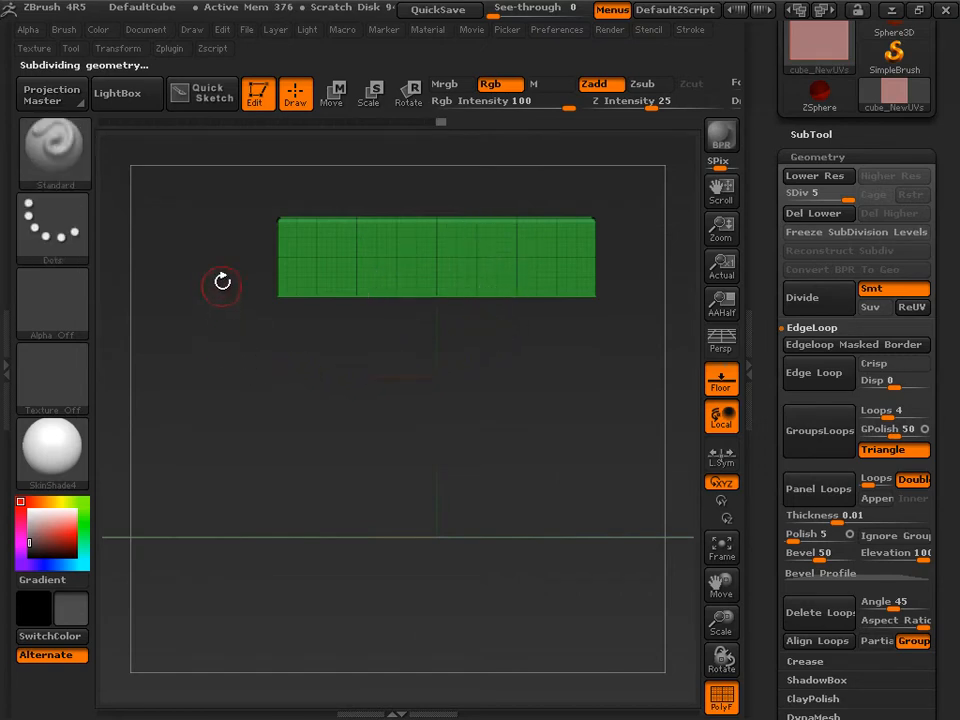
pyautogui.press('ctrl')
pyautogui.keyDown('ctrl'); pyautogui.click(218, 246); pyautogui.keyUp('ctrl')
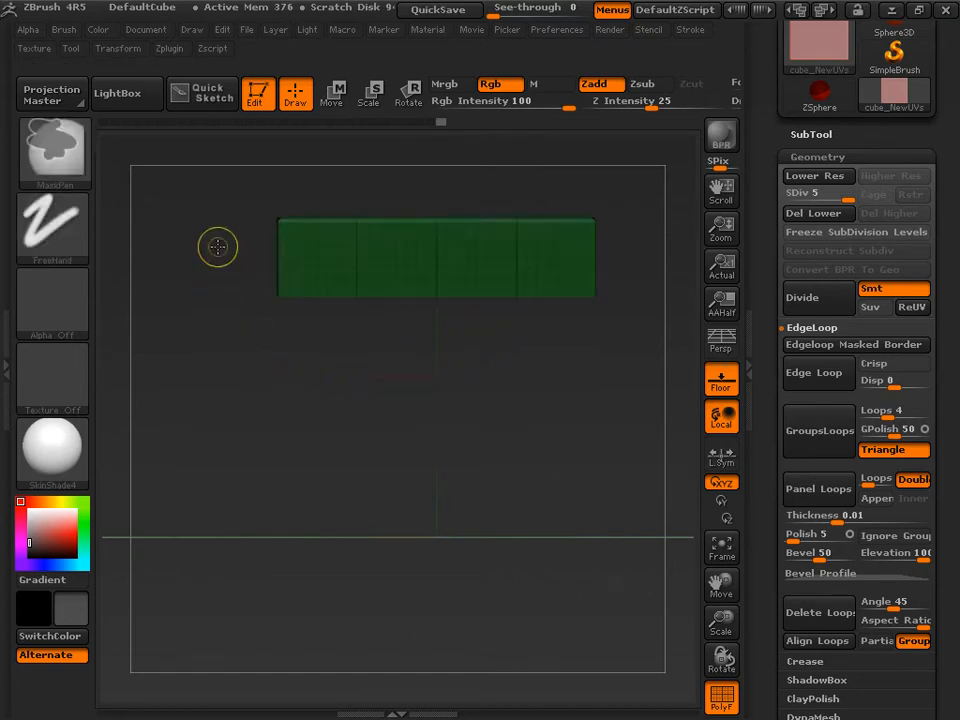
pyautogui.hotkey('ctrl', 'shift')
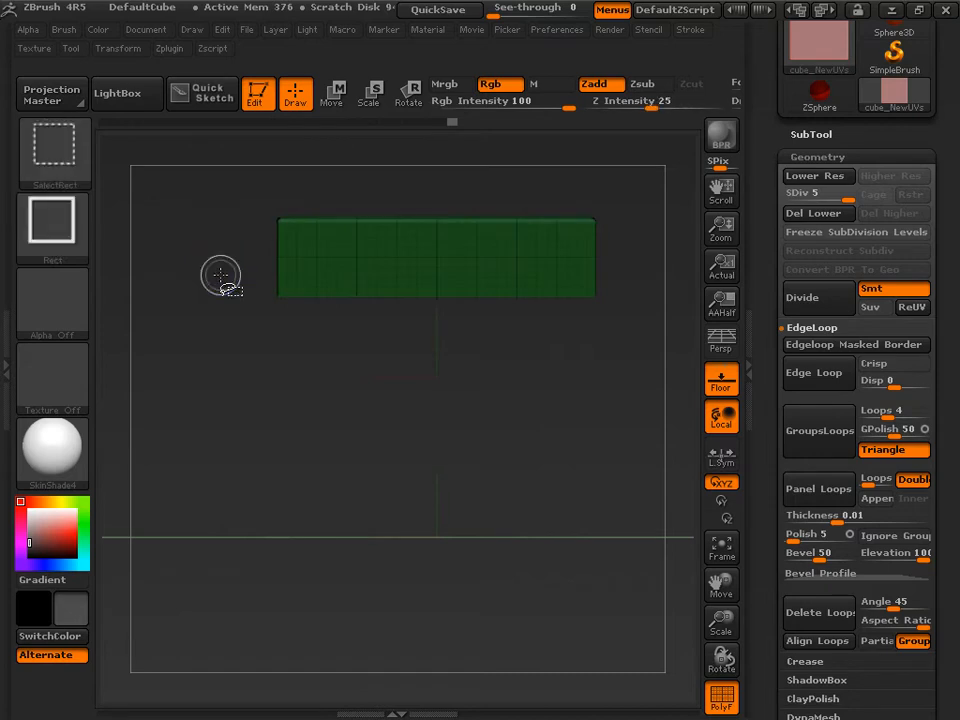
pyautogui.keyDown('ctrl'); pyautogui.keyDown('shift'); pyautogui.click(220, 275); pyautogui.keyUp('shift'); pyautogui.keyUp('ctrl')
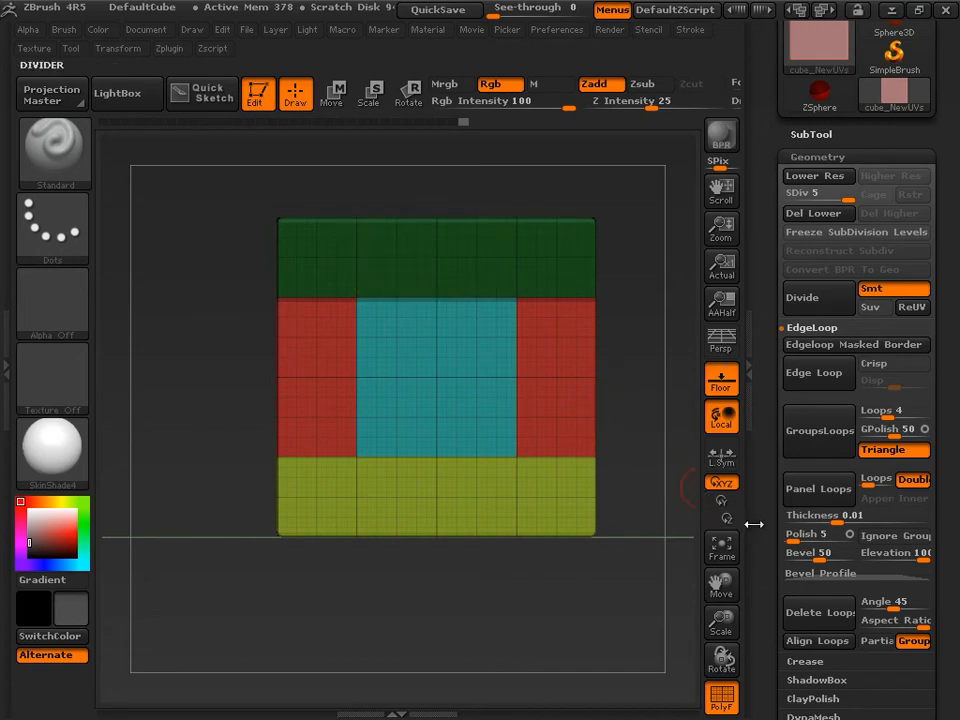
# Invert the mask so that only the green top polygroup is left unmasked
pyautogui.moveTo(763, 518); pyautogui.dragTo(779, 334)
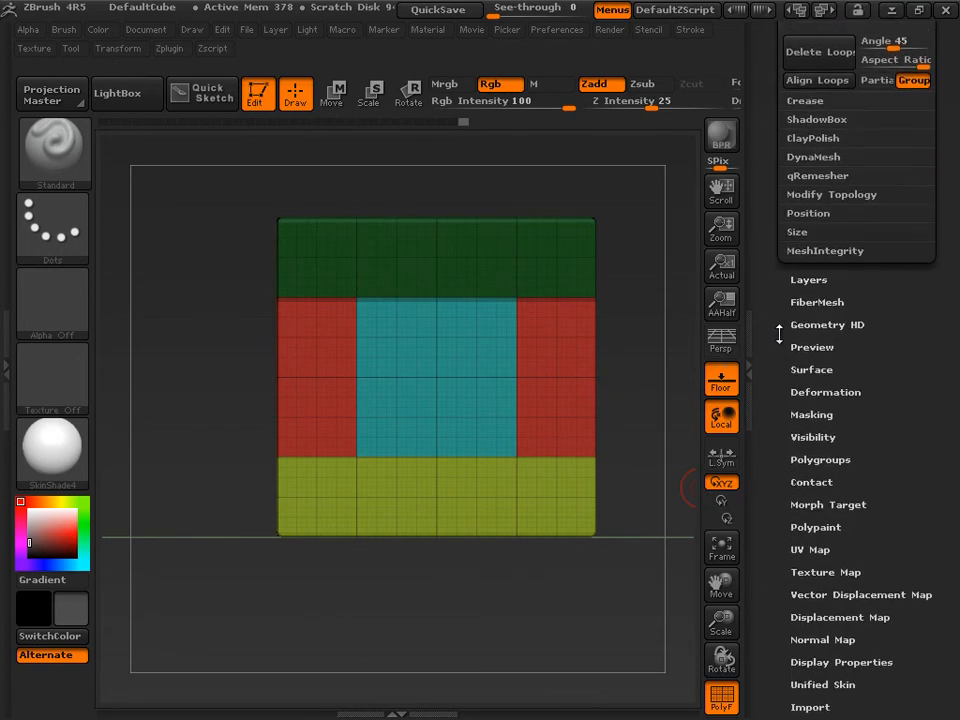
pyautogui.moveTo(774, 398); pyautogui.dragTo(771, 430)
pyautogui.click(806, 340)
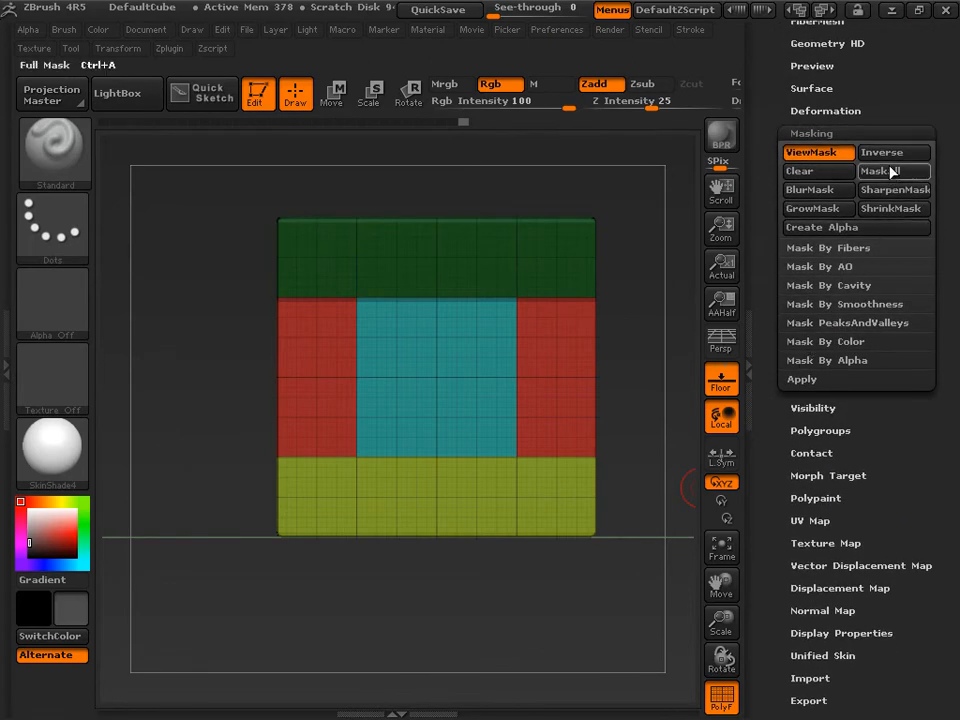
pyautogui.click(885, 136)
pyautogui.click(880, 153)
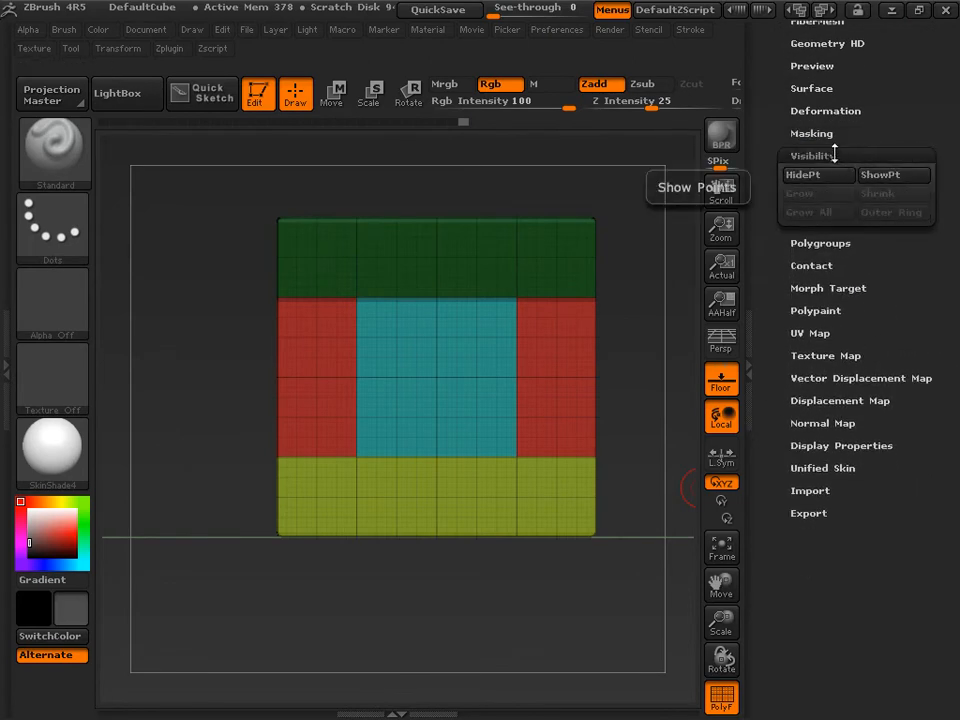
pyautogui.click(811, 133)
pyautogui.click(882, 151)
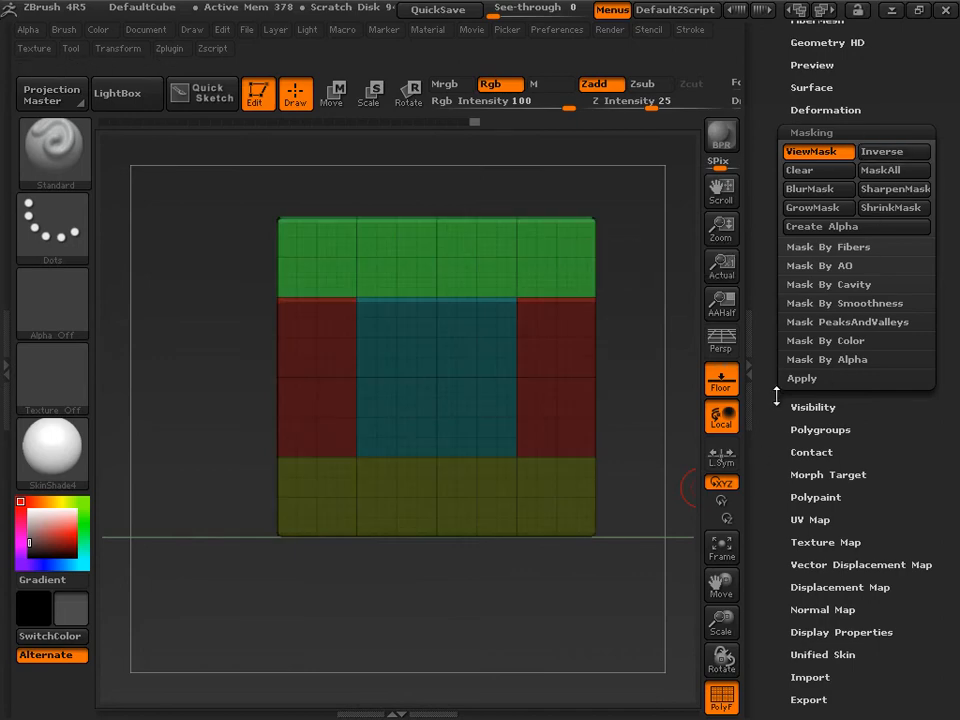
# Inflate the unmasked green top polygroup outward with the Inflate deformation
pyautogui.moveTo(776, 397); pyautogui.dragTo(776, 464)
pyautogui.click(825, 177)
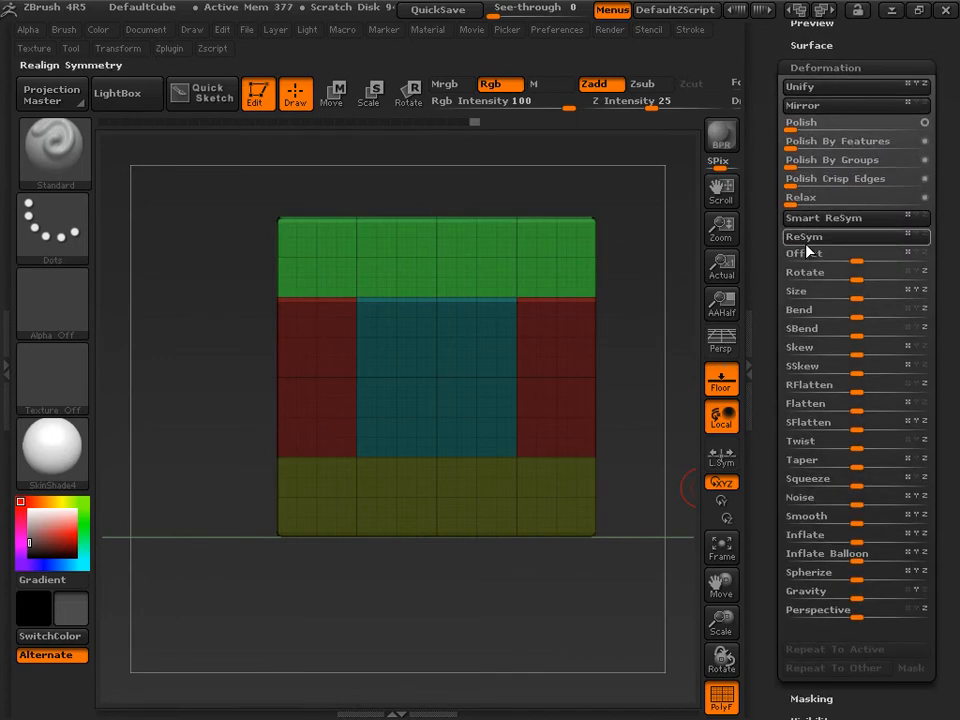
pyautogui.moveTo(780, 274); pyautogui.dragTo(778, 330)
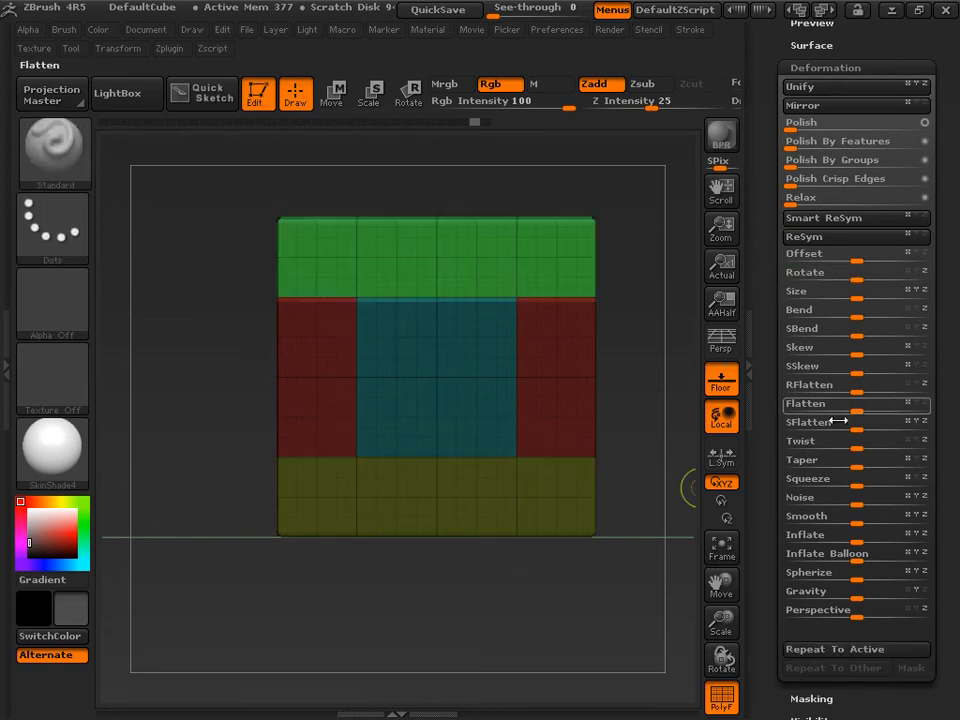
pyautogui.moveTo(859, 540); pyautogui.dragTo(921, 540)
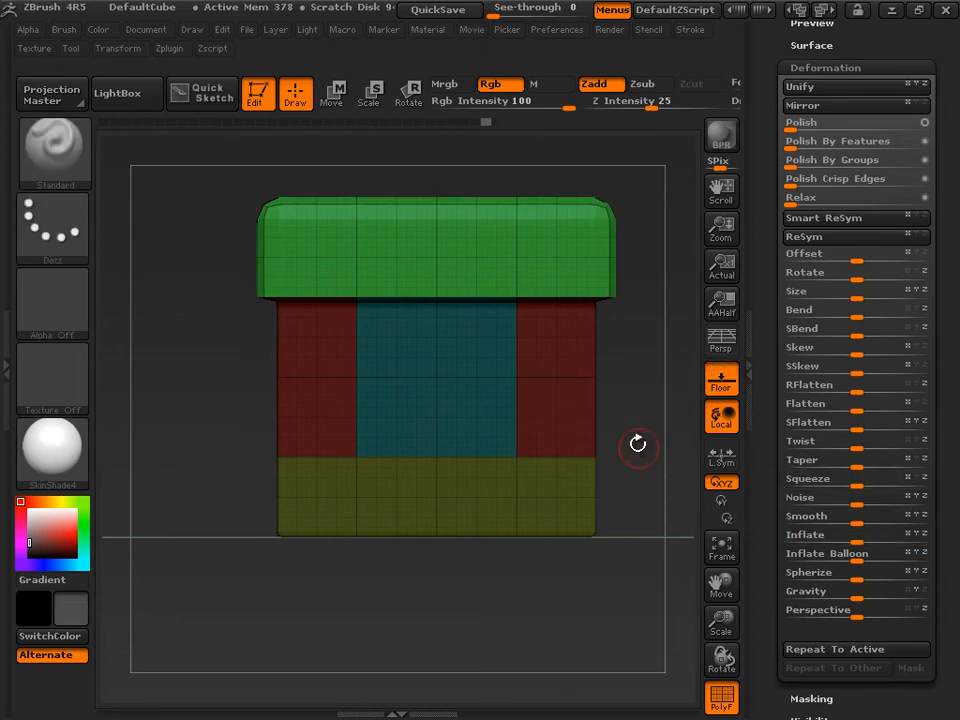
pyautogui.moveTo(638, 444); pyautogui.dragTo(620, 415)
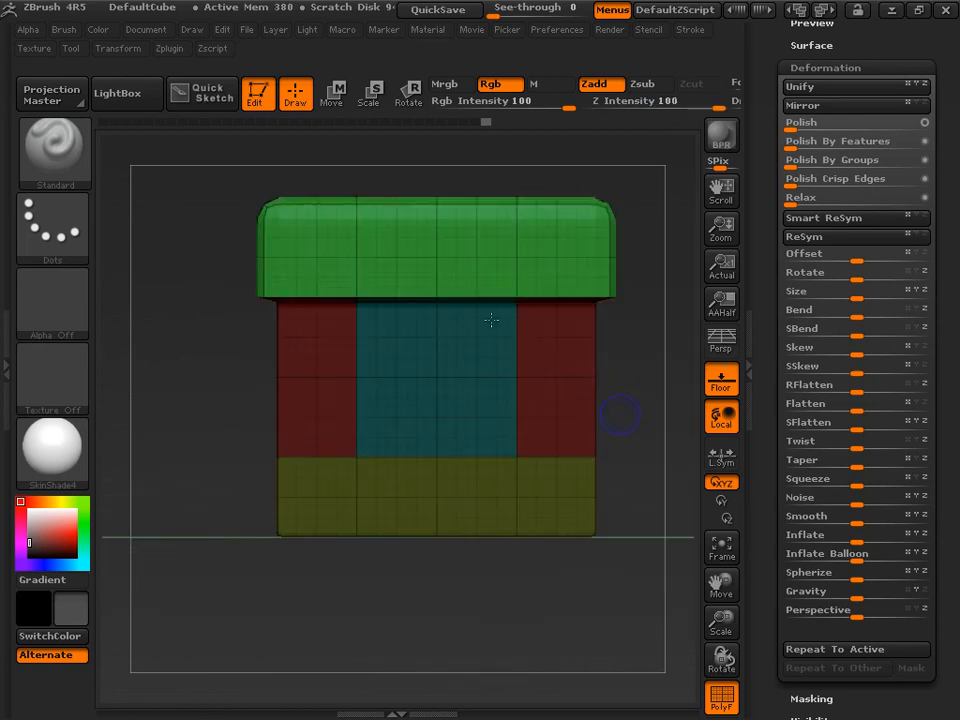
# Move the inflated green top part slightly down over the cube body with a transpose line, and return to Draw mode
pyautogui.click(333, 100)
pyautogui.moveTo(258, 235); pyautogui.dragTo(619, 237)
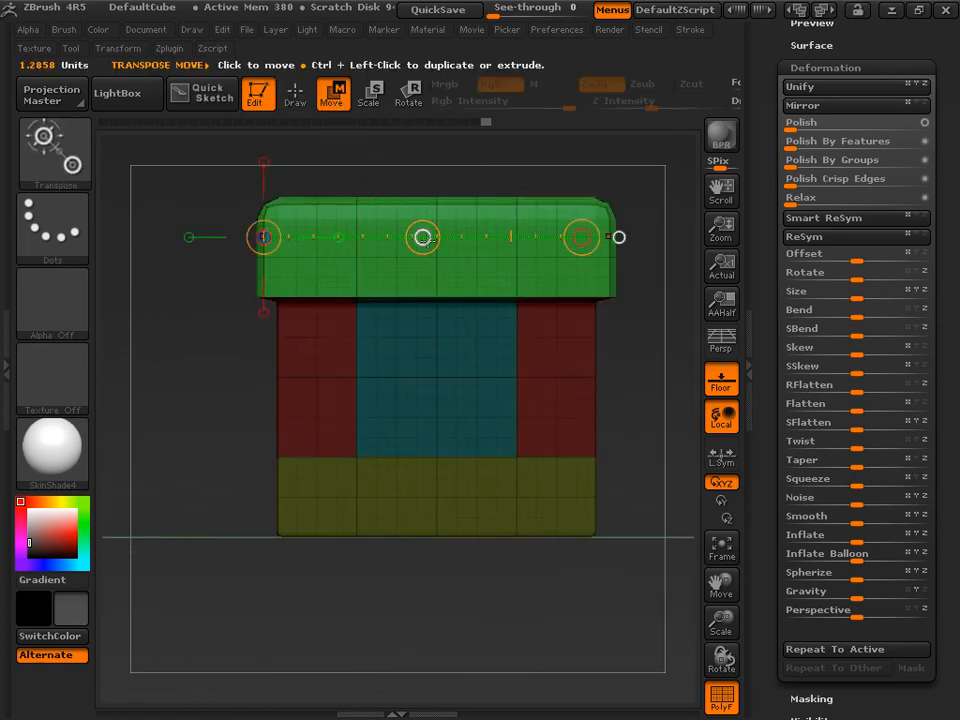
pyautogui.moveTo(422, 236)
pyautogui.mouseDown()
pyautogui.moveTo(427, 197)
pyautogui.moveTo(423, 254)
pyautogui.mouseUp()
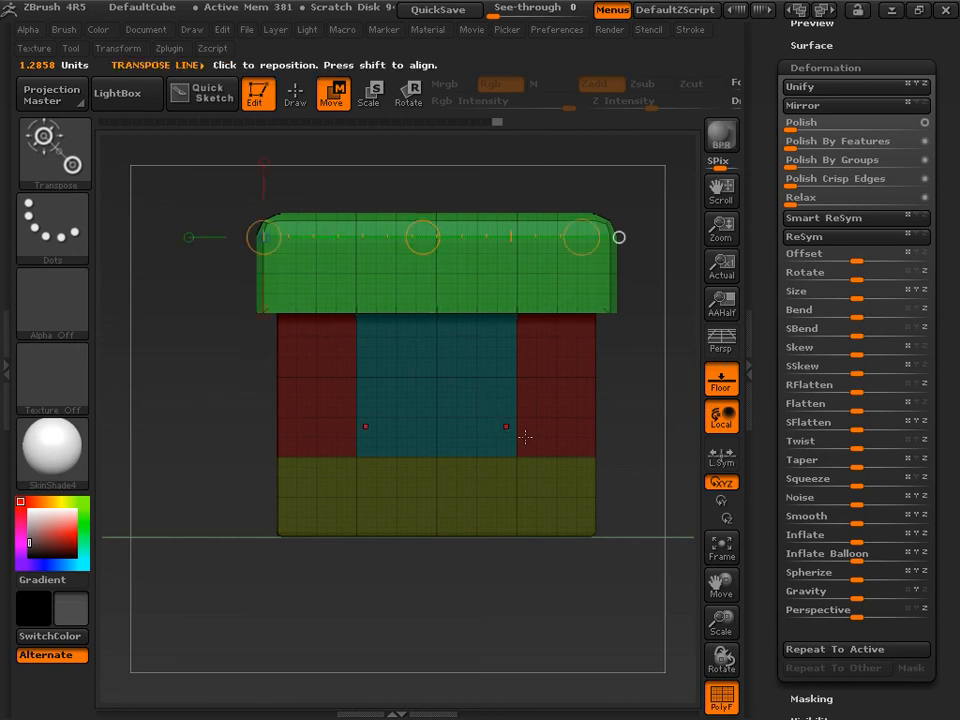
pyautogui.click(295, 93)
pyautogui.moveTo(215, 300)
pyautogui.mouseDown()
pyautogui.moveTo(221, 279)
pyautogui.moveTo(435, 300)
pyautogui.mouseUp()
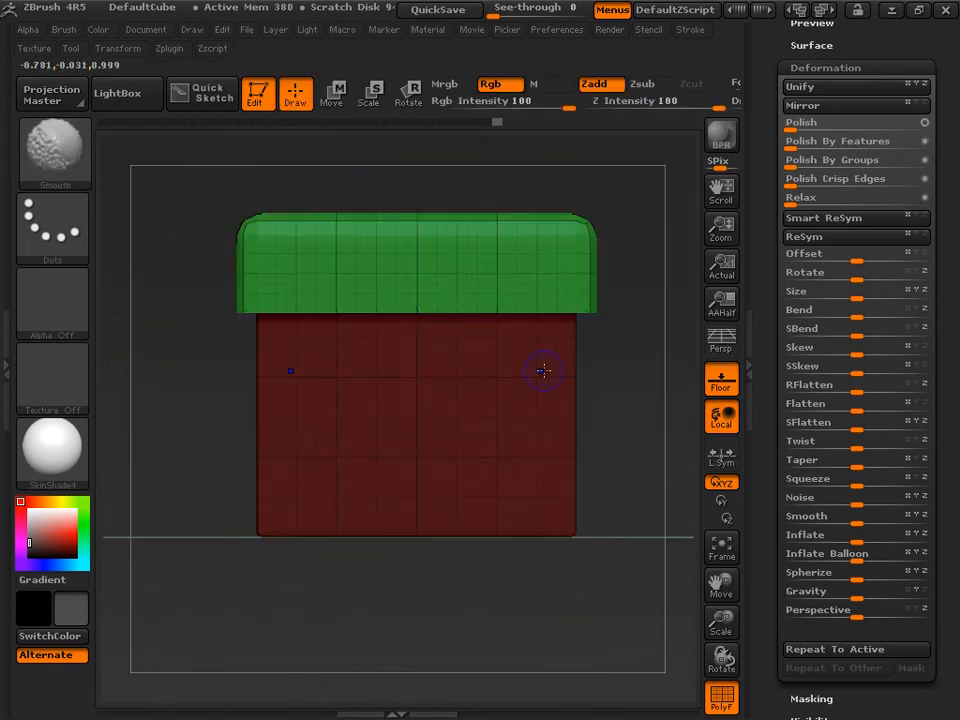